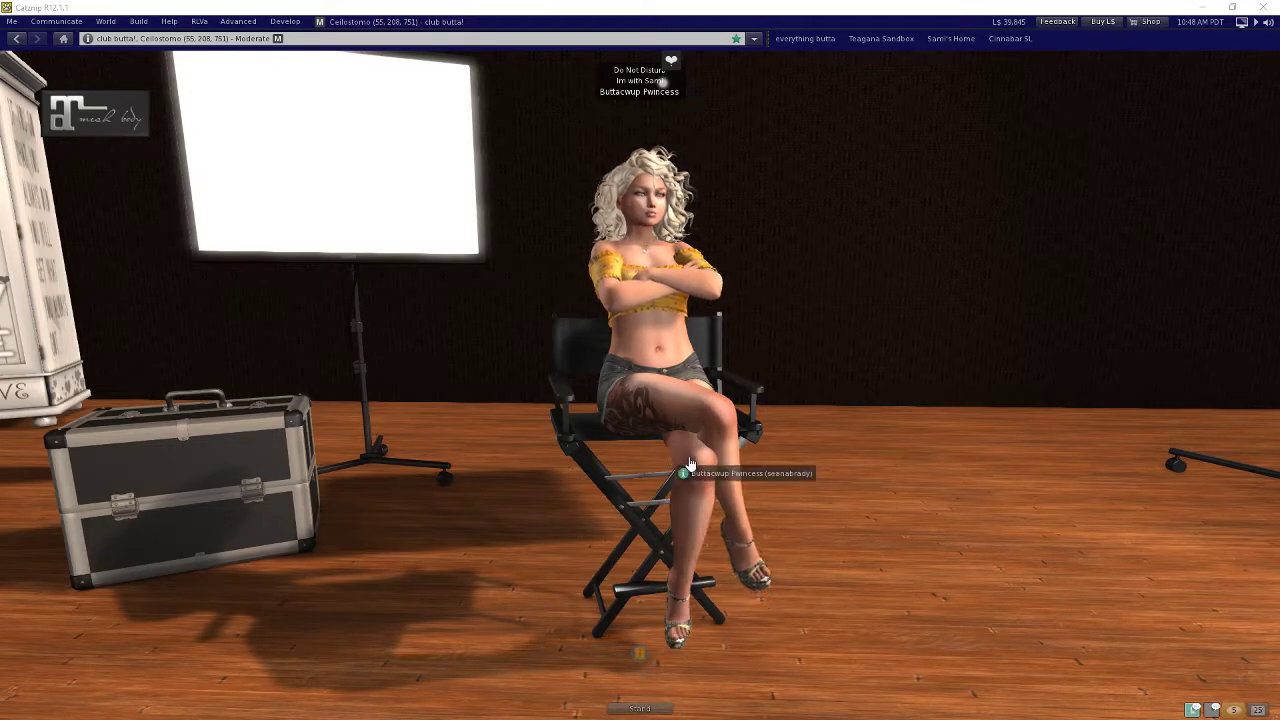
# Place the (CTS) WardrobeRulebook v1.0 box on the floor, copy its contents to the inventory without wearing them, and delete the placed box.
pyautogui.moveTo(686, 466); pyautogui.dragTo(636, 455)
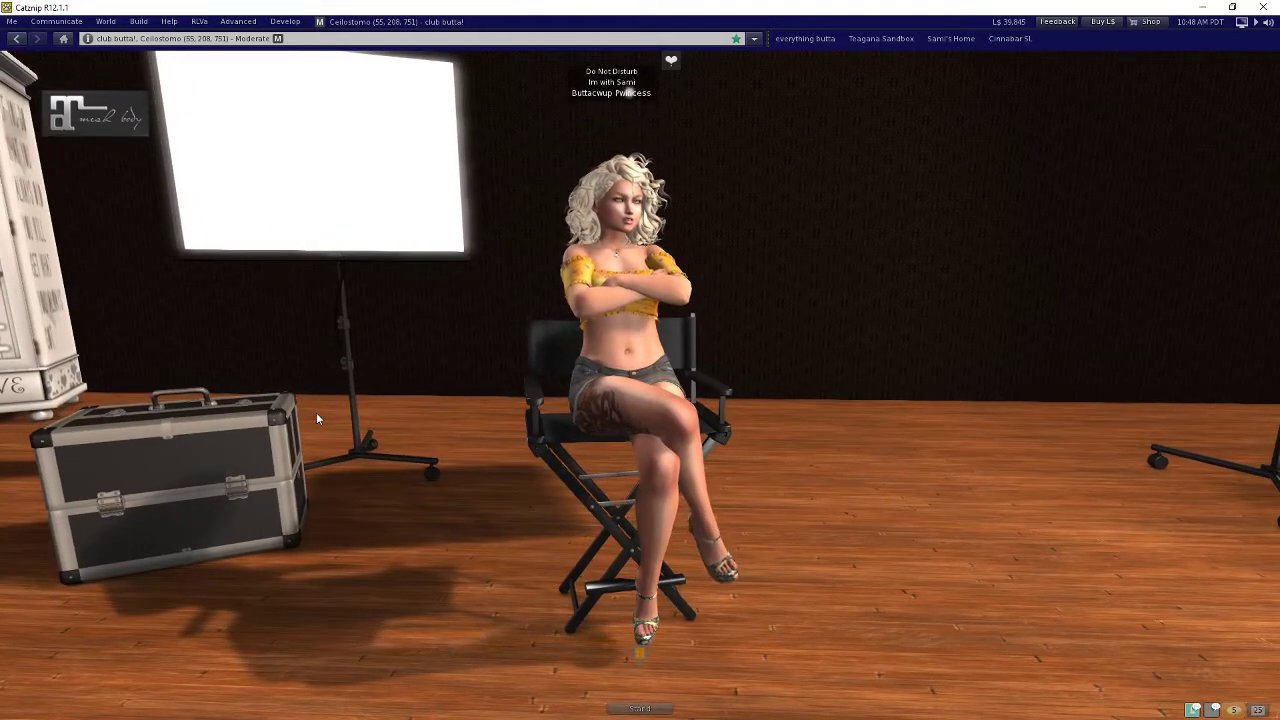
pyautogui.hotkey('ctrl', 'i')
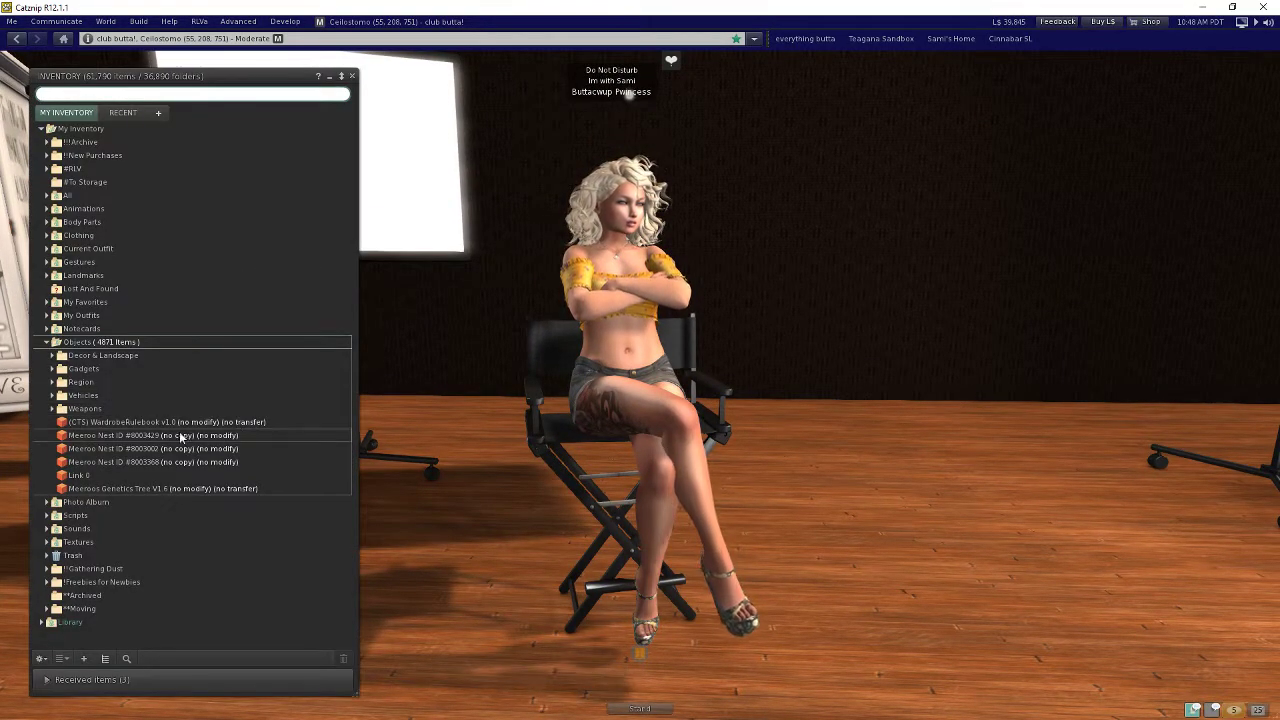
pyautogui.click(131, 422)
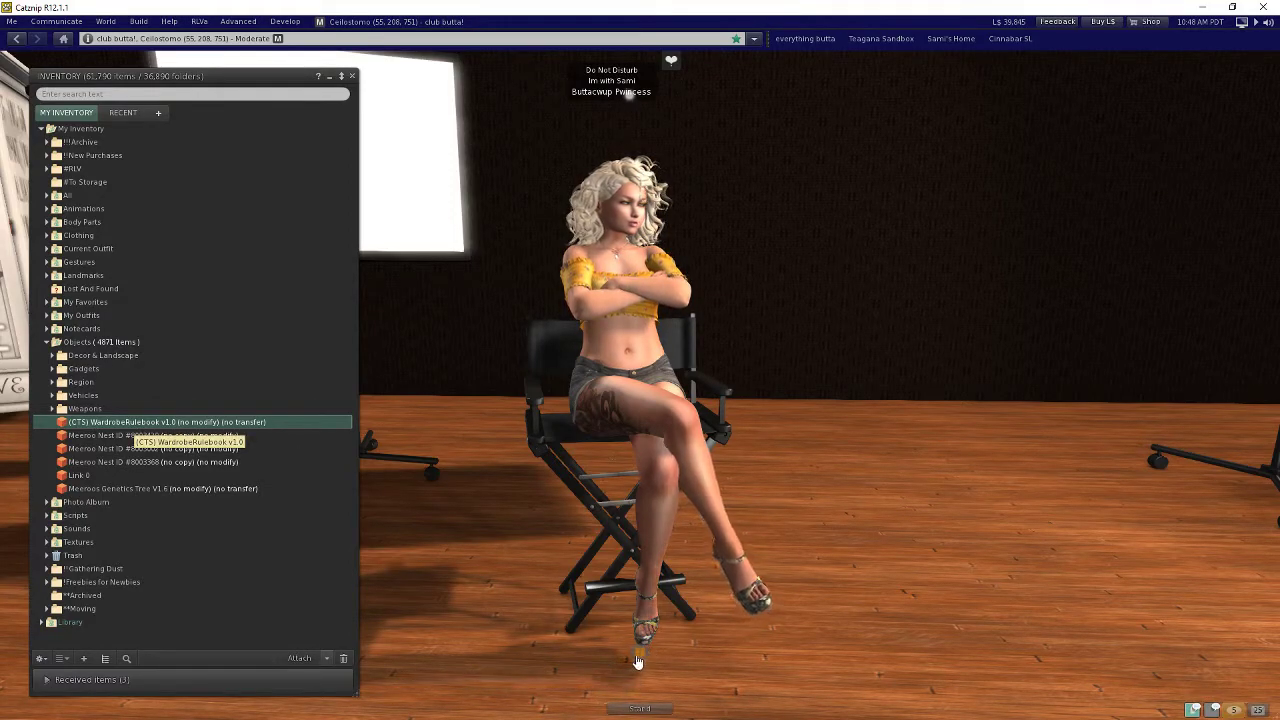
pyautogui.rightClick(640, 620)
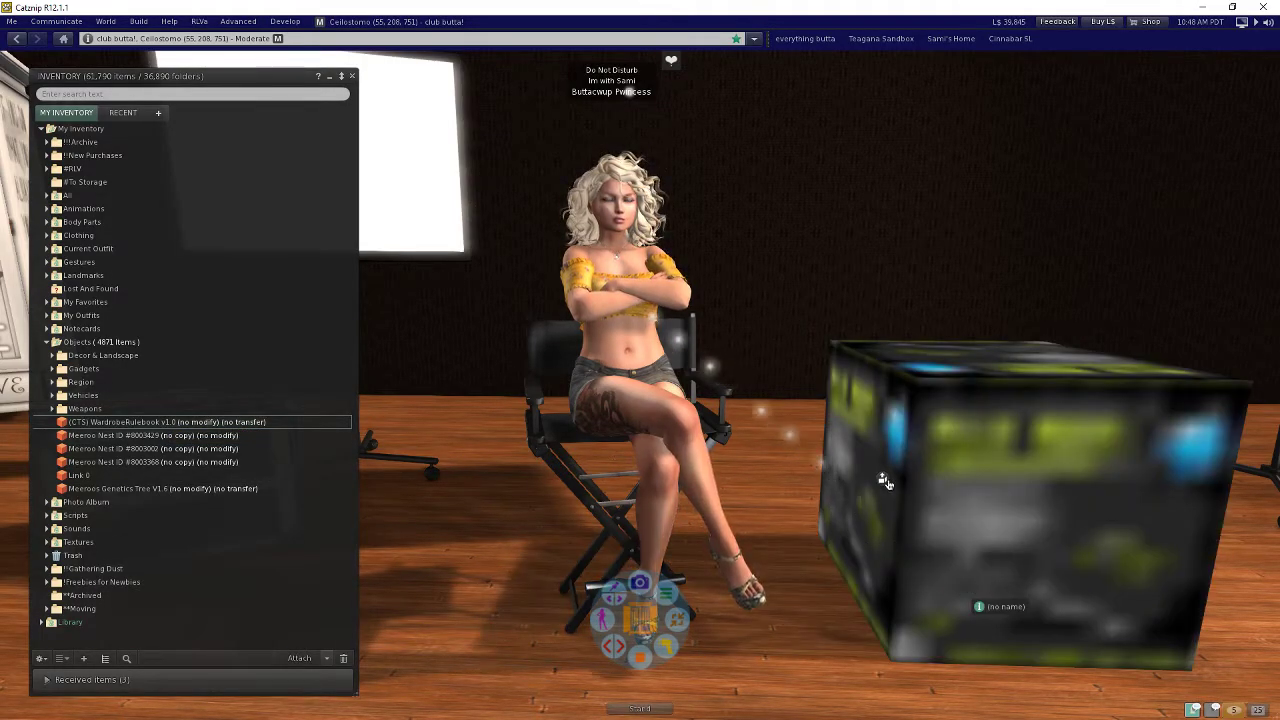
pyautogui.click(885, 481)
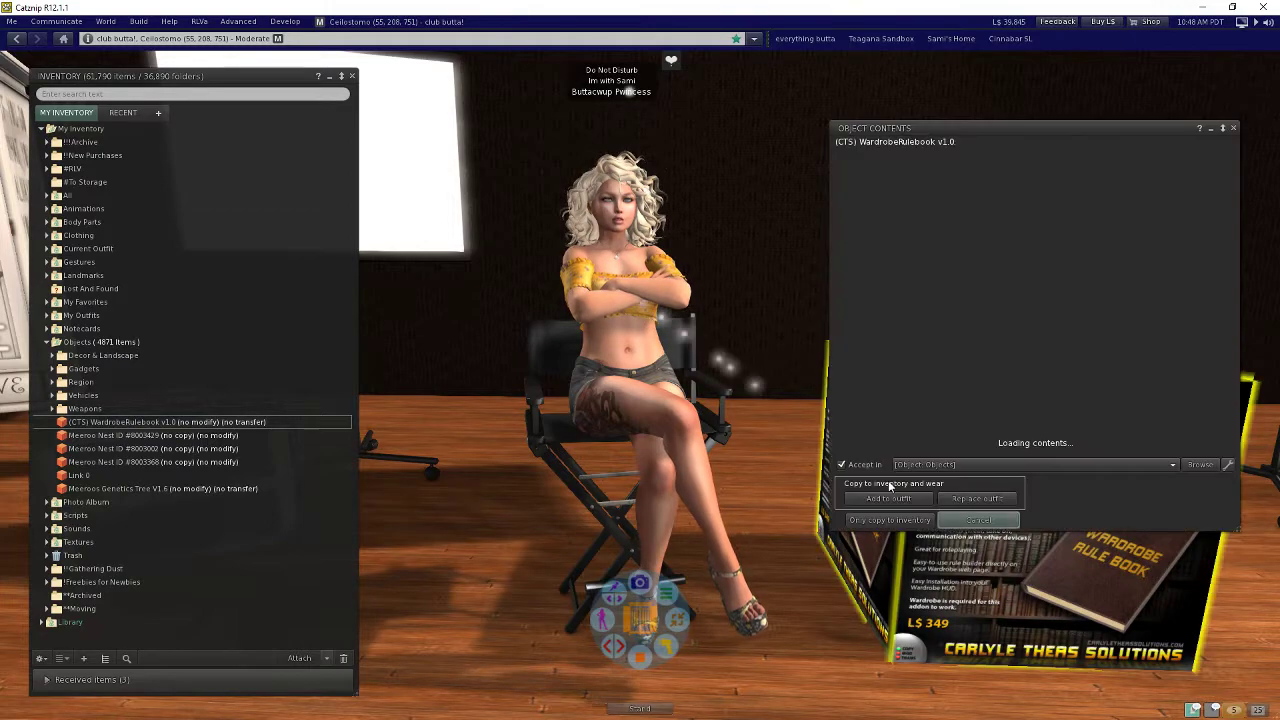
pyautogui.click(899, 521)
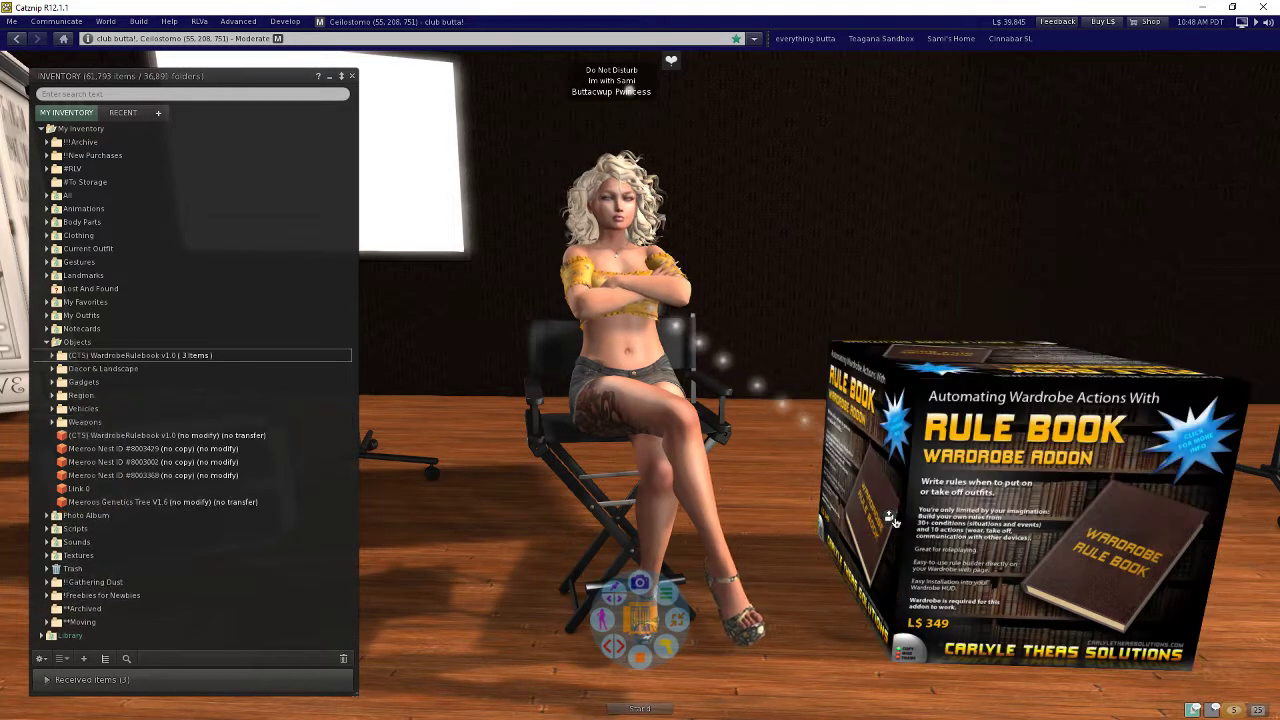
pyautogui.rightClick(966, 448)
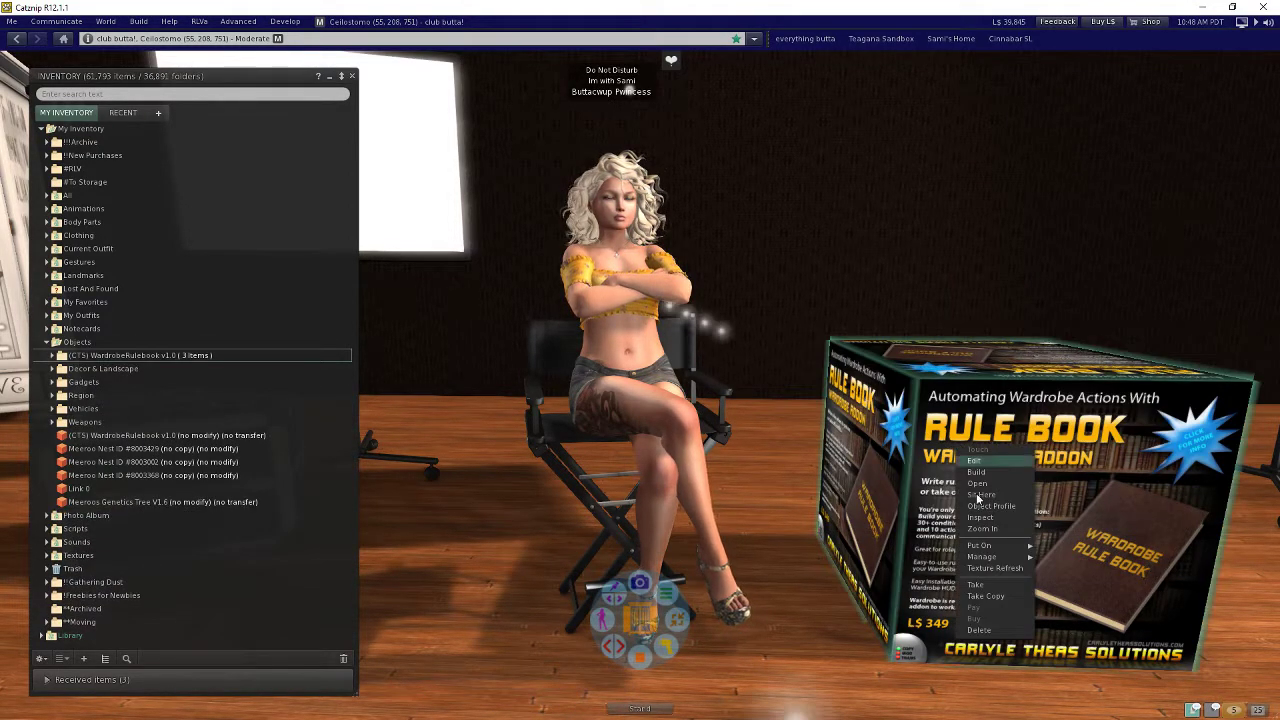
pyautogui.click(979, 630)
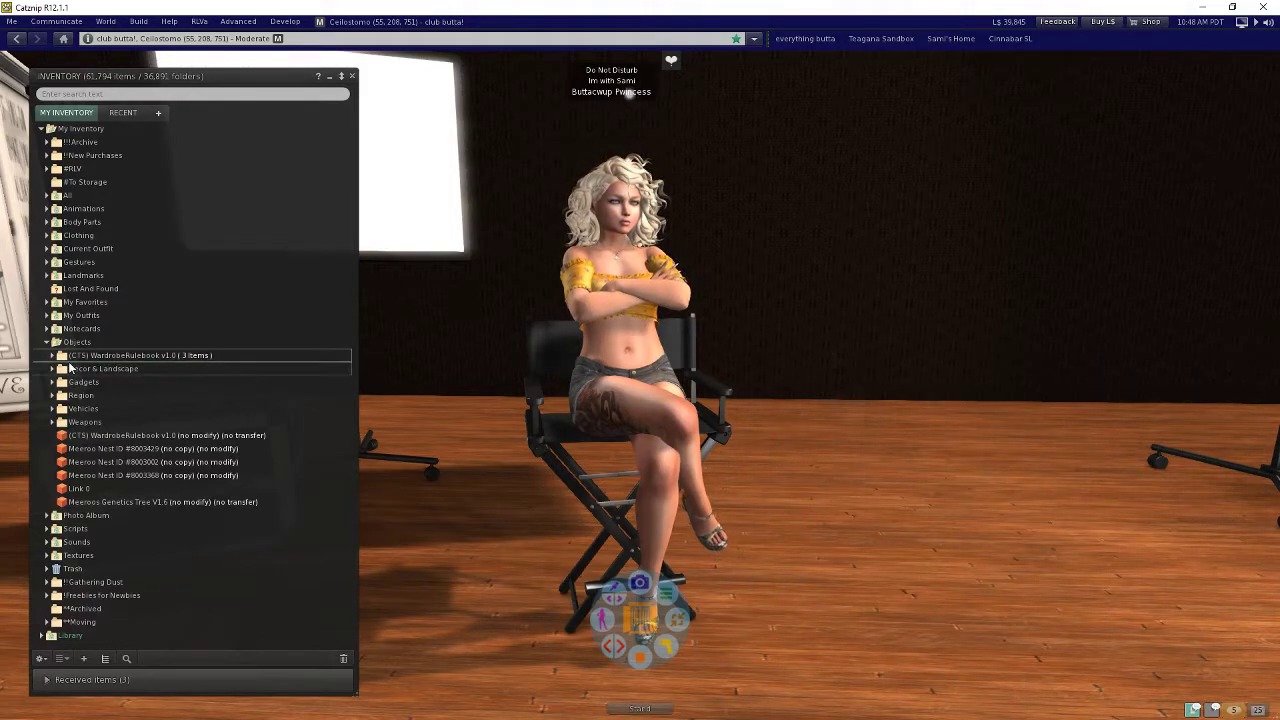
# Add the unpacked Wardrobe Rule Book (wear me) to the avatar to install the addon, and detach it once installed.
pyautogui.doubleClick(285, 356)
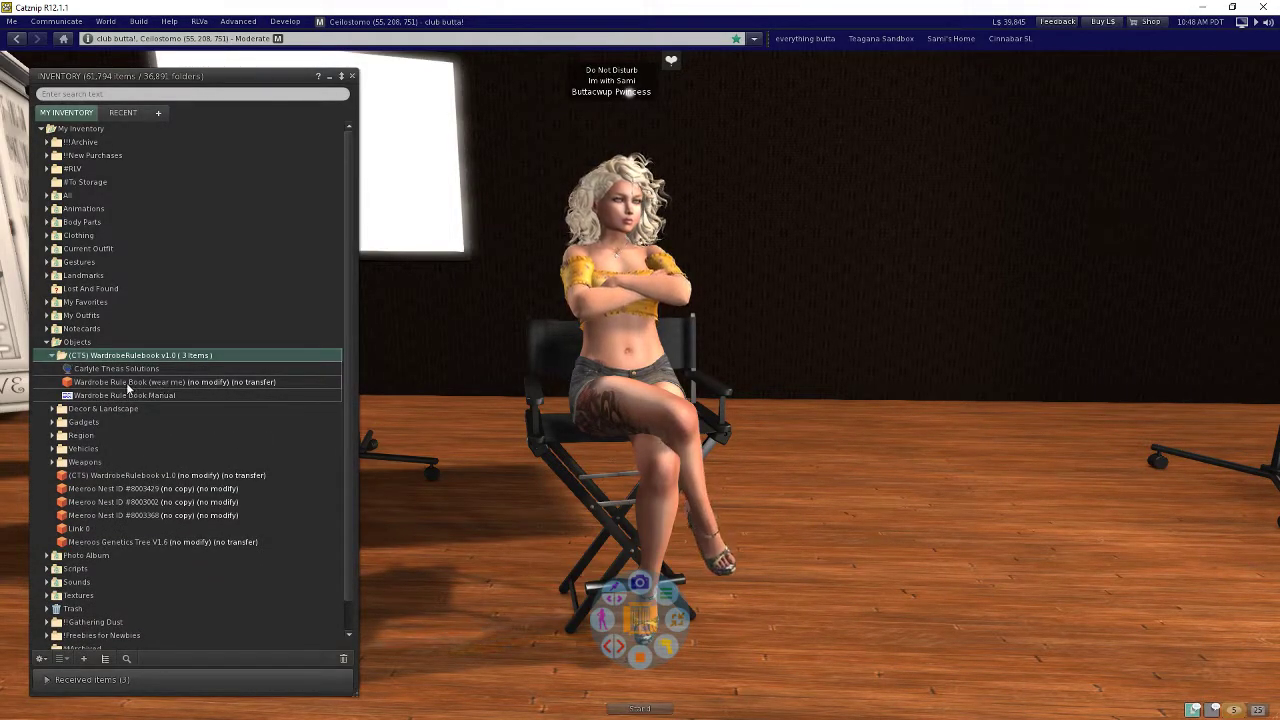
pyautogui.rightClick(182, 383)
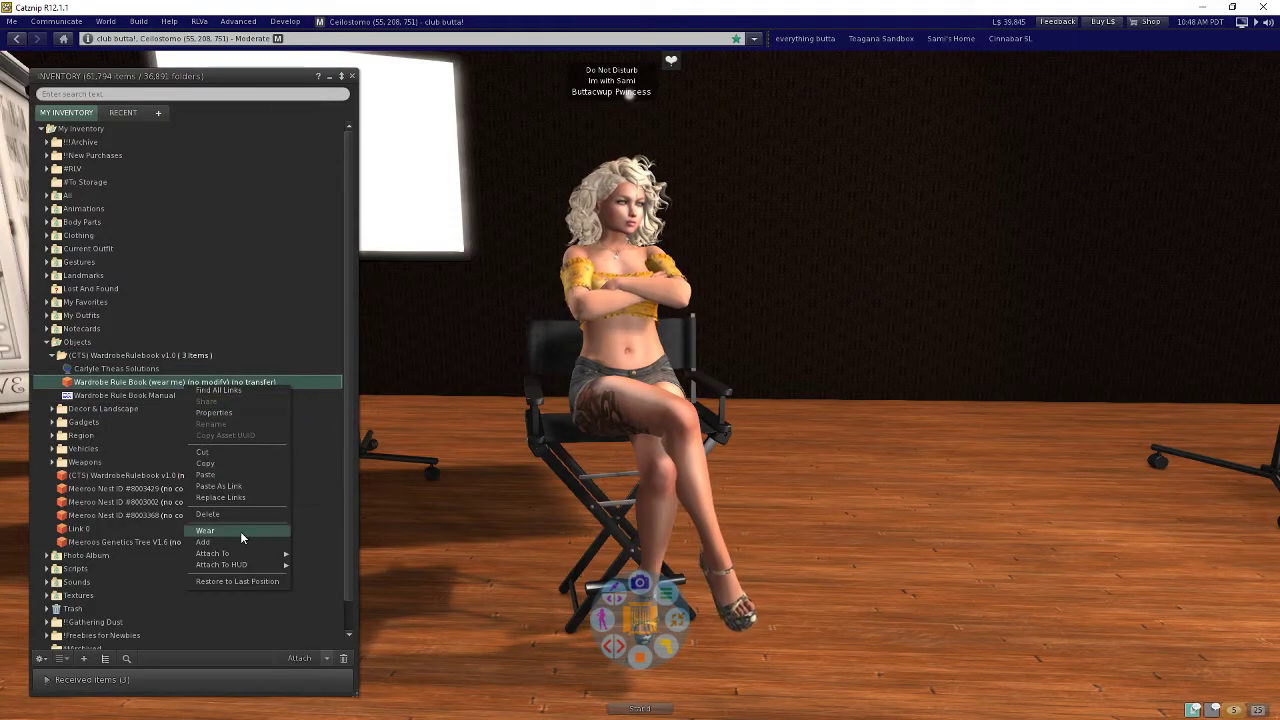
pyautogui.click(203, 541)
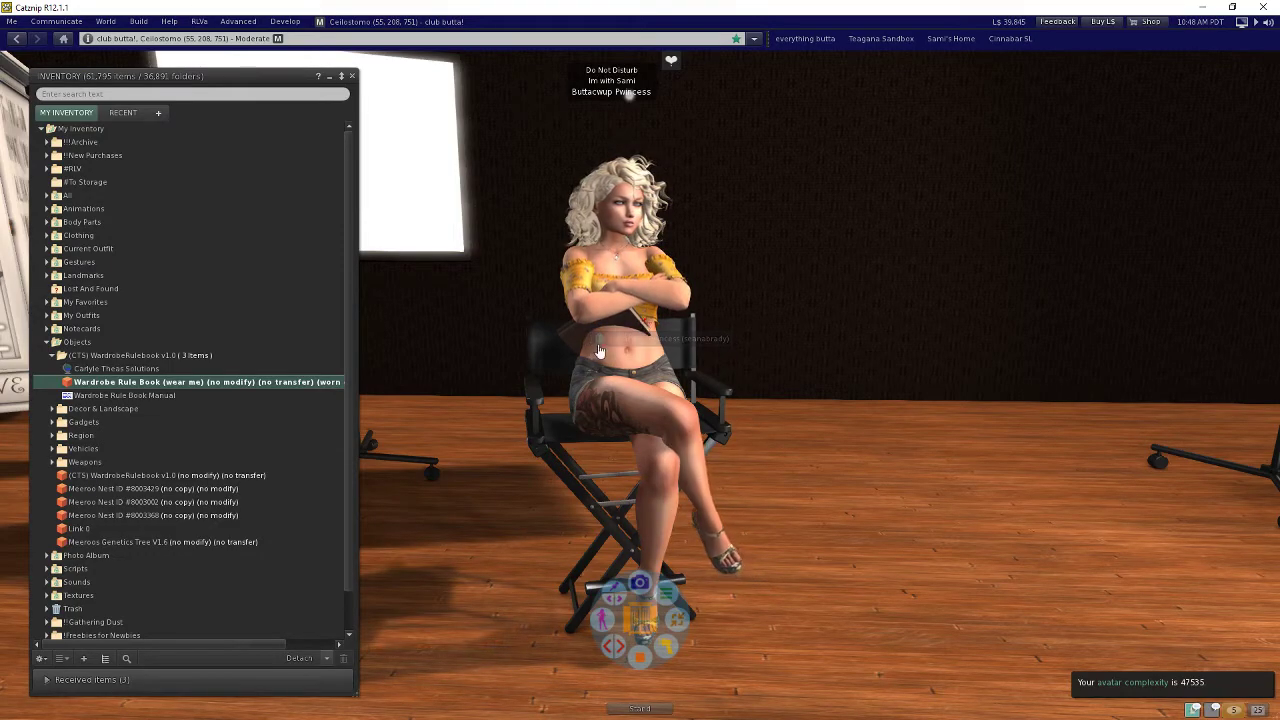
pyautogui.keyDown('alt'); pyautogui.moveTo(592, 327); pyautogui.dragTo(452, 417); pyautogui.keyUp('alt')
pyautogui.keyDown('alt'); pyautogui.moveTo(640, 385); pyautogui.dragTo(660, 380); pyautogui.keyUp('alt')
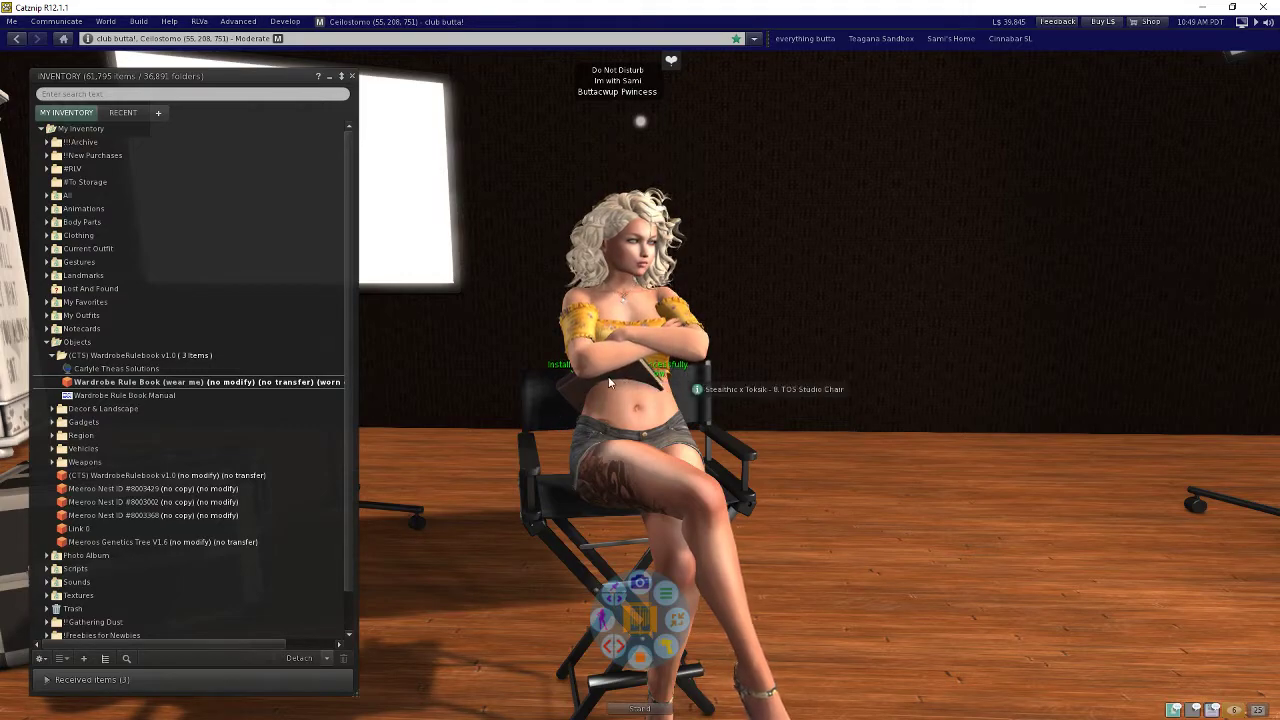
pyautogui.rightClick(208, 384)
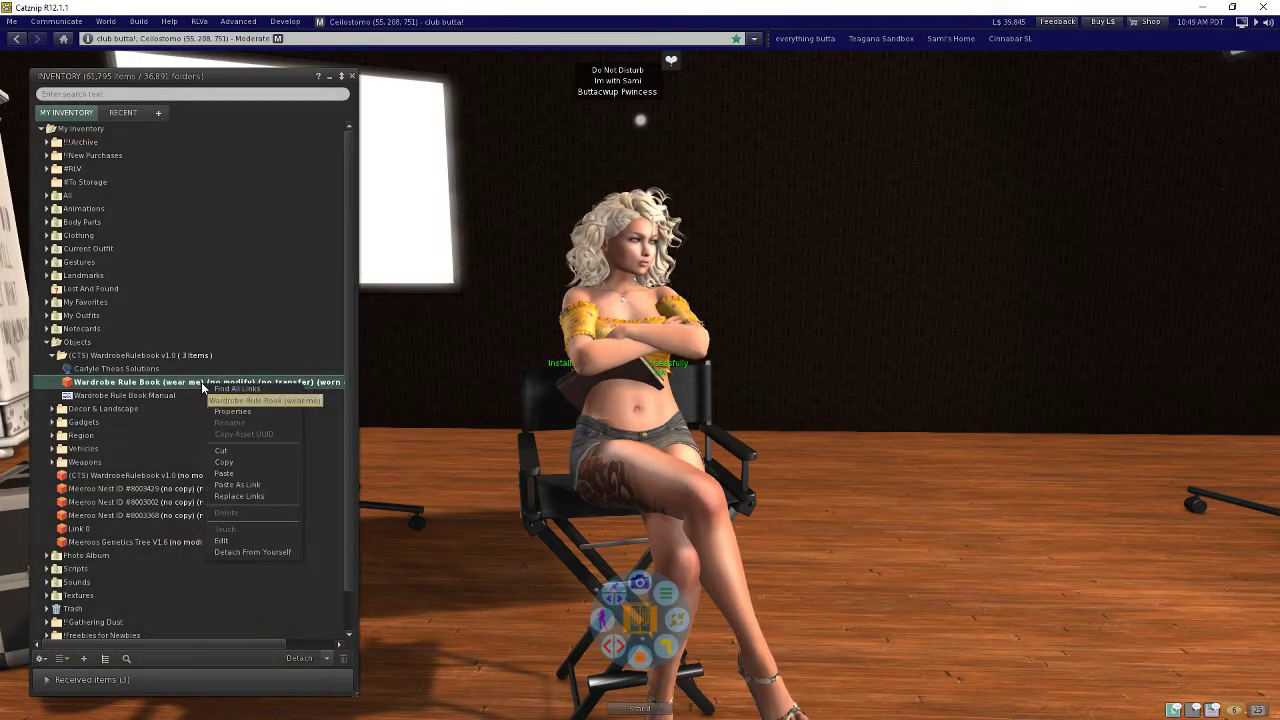
pyautogui.click(280, 553)
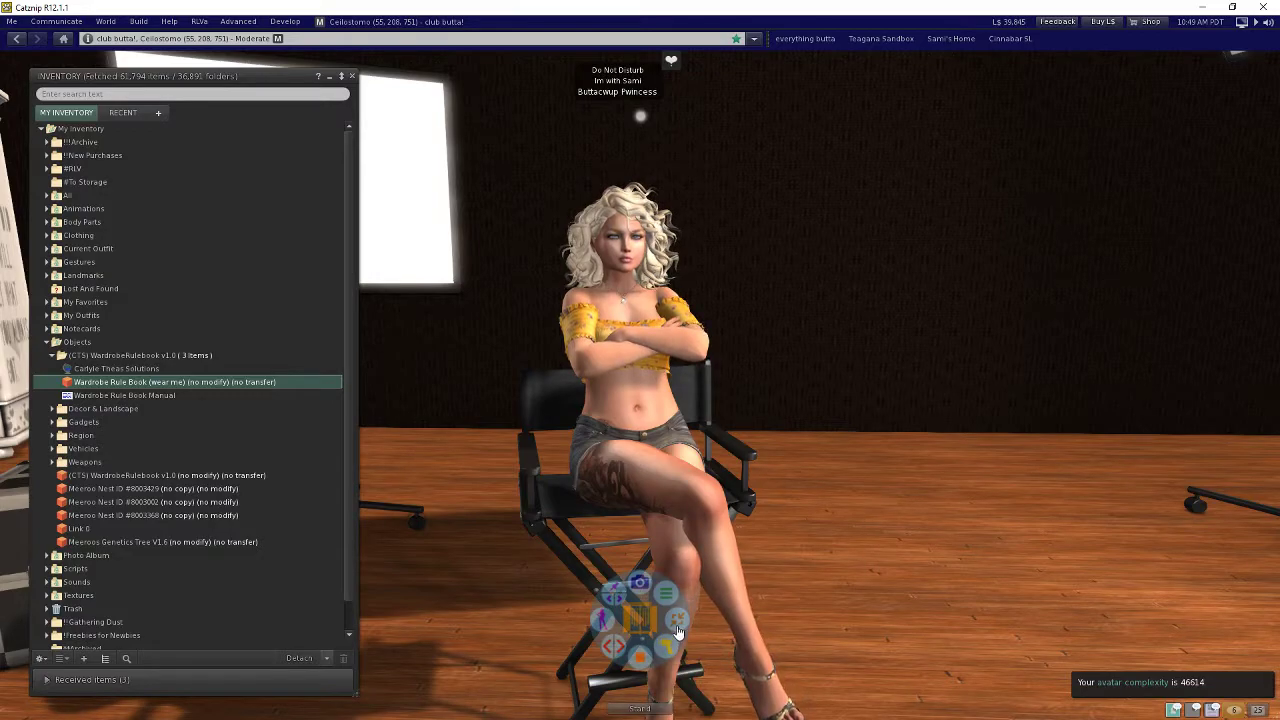
# Open the Wardrobe page from the HUD, bring up its Rulebook and check which rule sets are available.
pyautogui.click(658, 648)
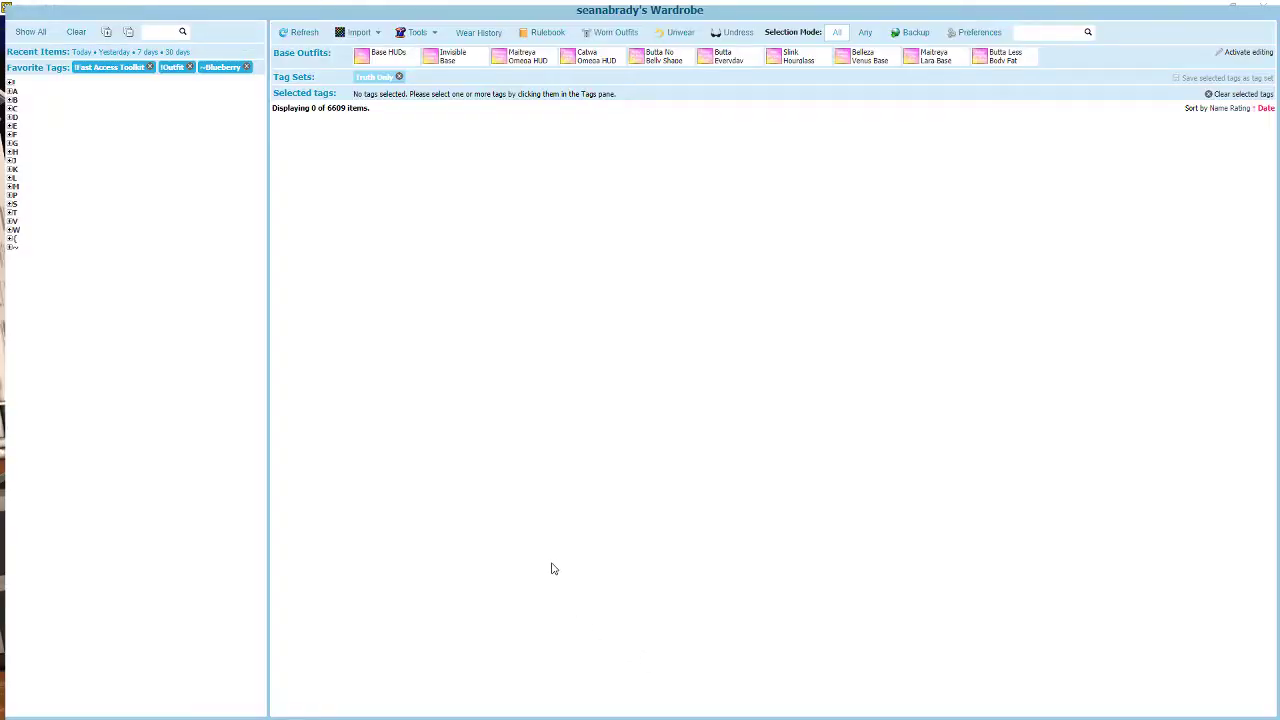
pyautogui.click(538, 37)
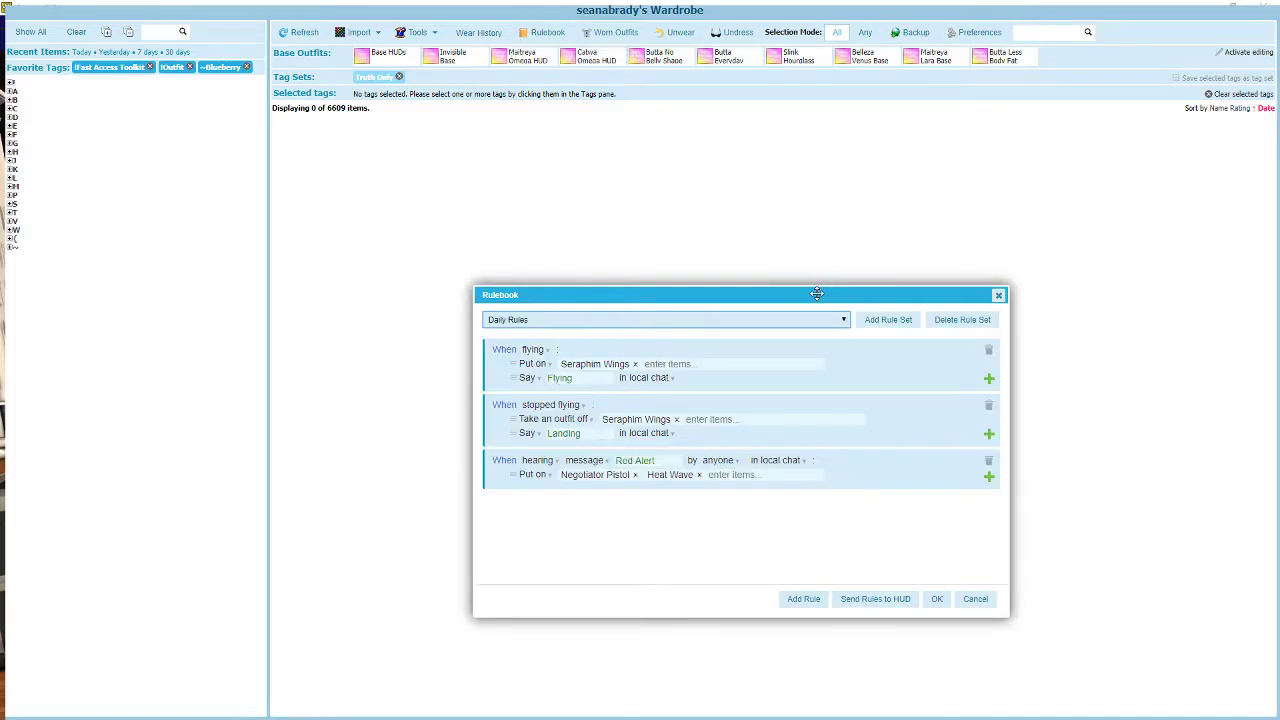
pyautogui.moveTo(846, 286); pyautogui.dragTo(784, 185)
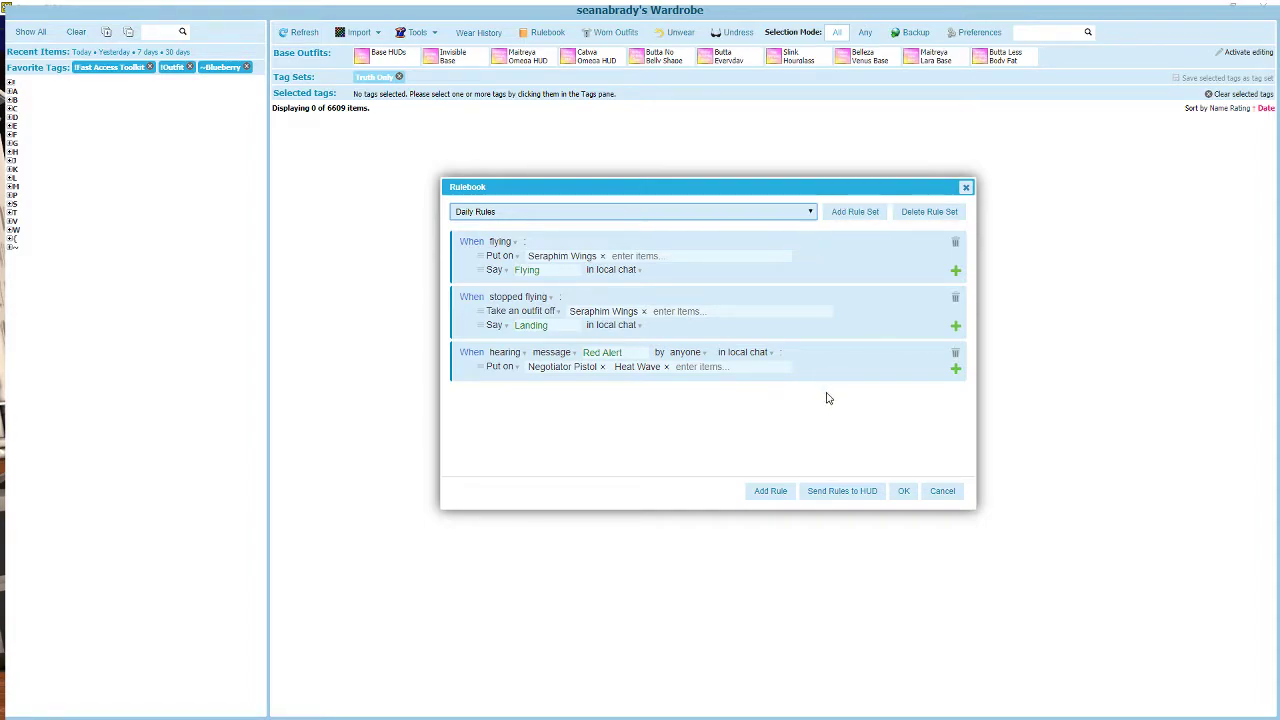
pyautogui.click(811, 214)
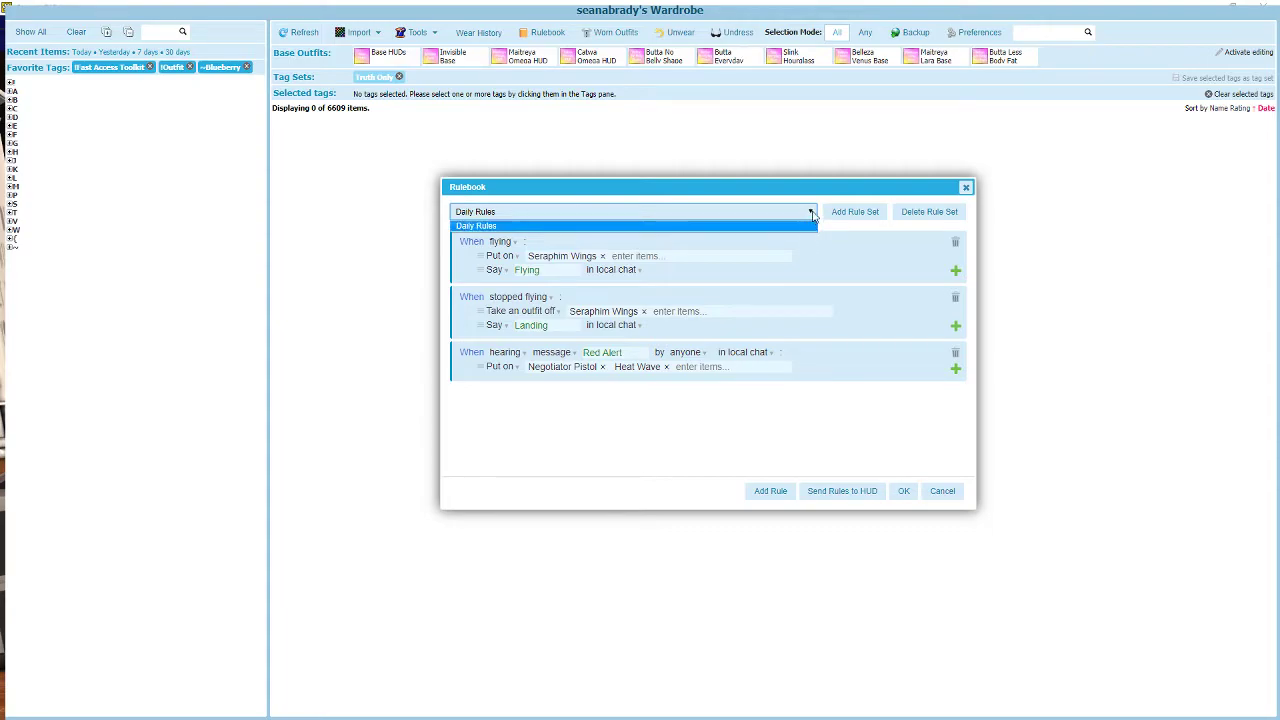
pyautogui.click(812, 214)
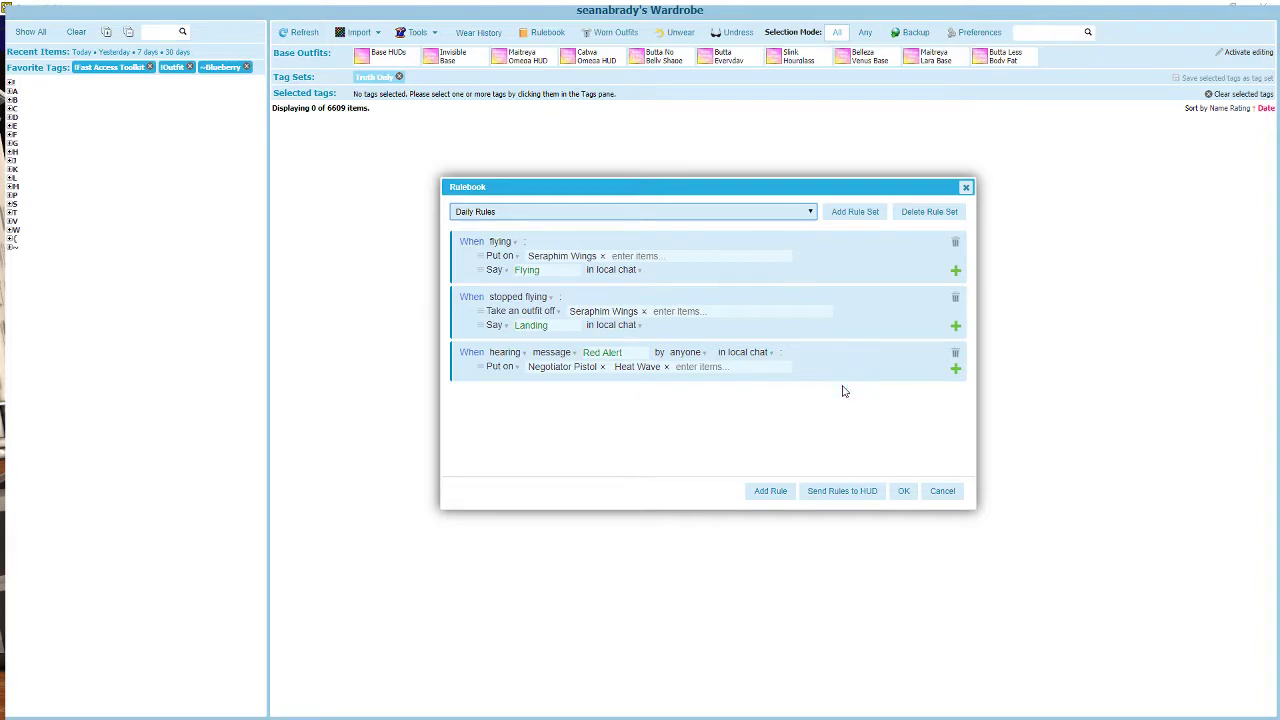
# Add a rule to the Daily Rules set with the condition "entering parcel" and check its parcel options.
pyautogui.click(768, 494)
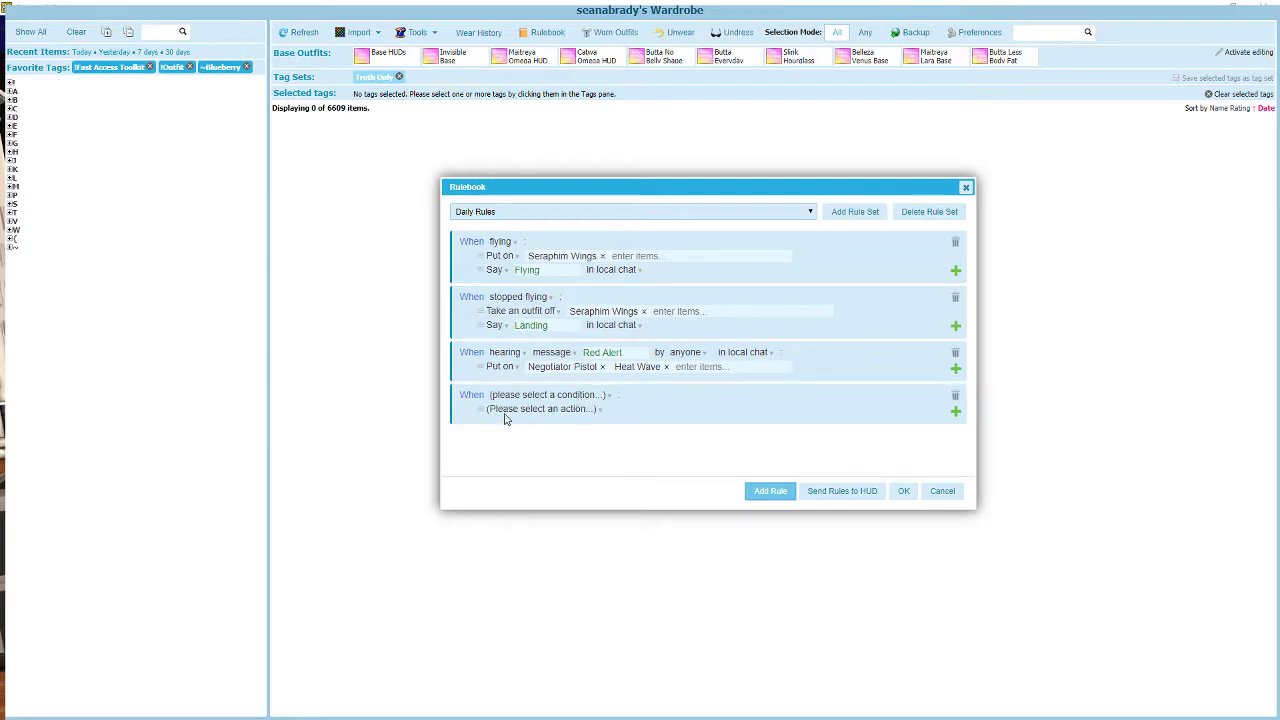
pyautogui.click(609, 397)
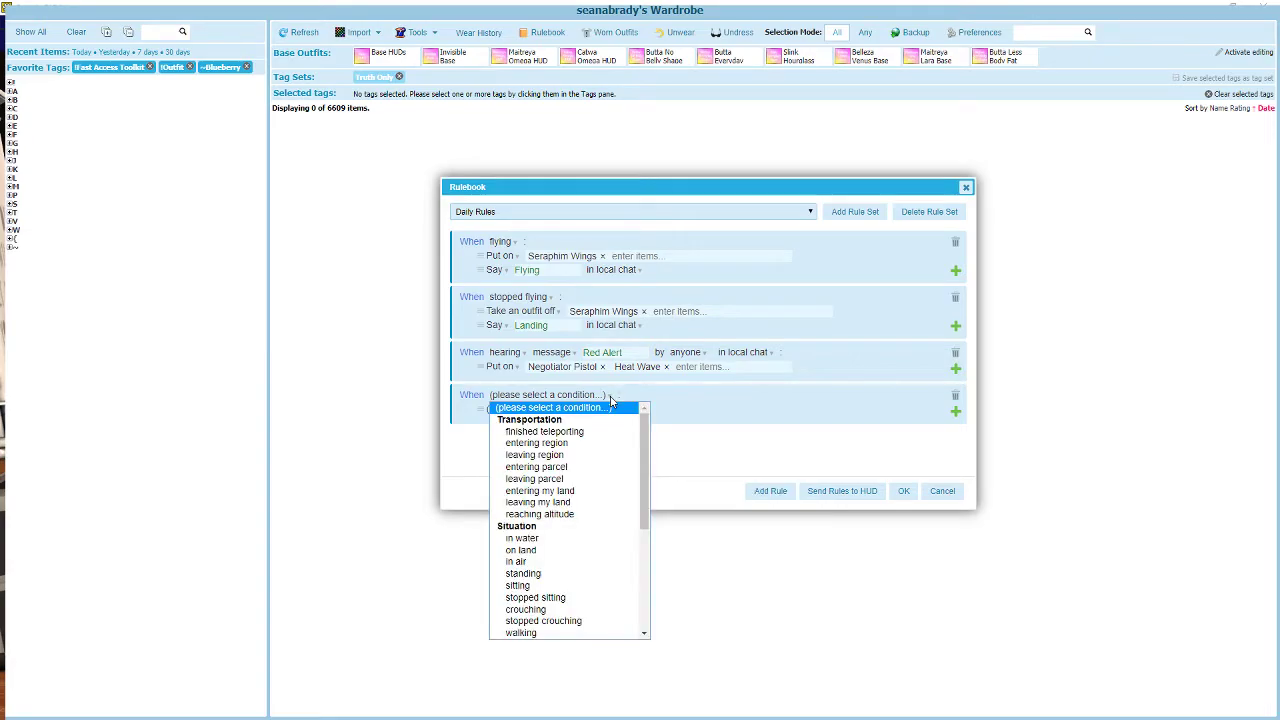
pyautogui.click(574, 467)
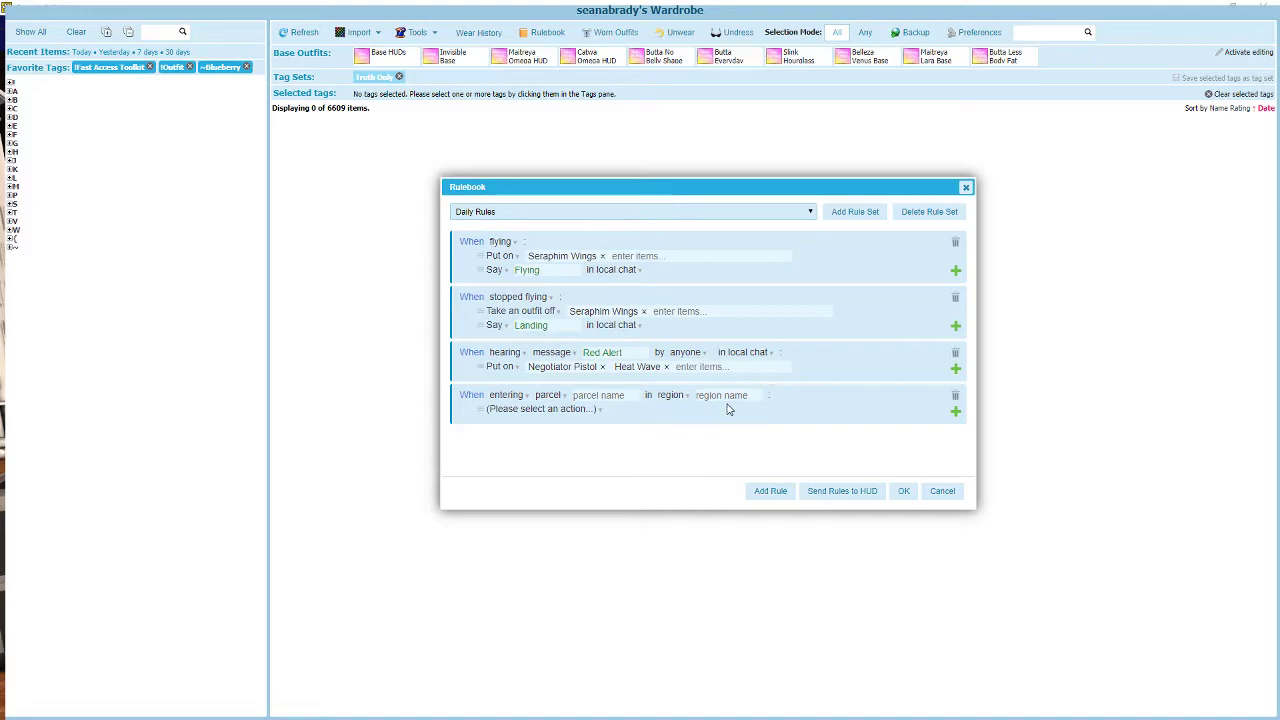
pyautogui.click(563, 397)
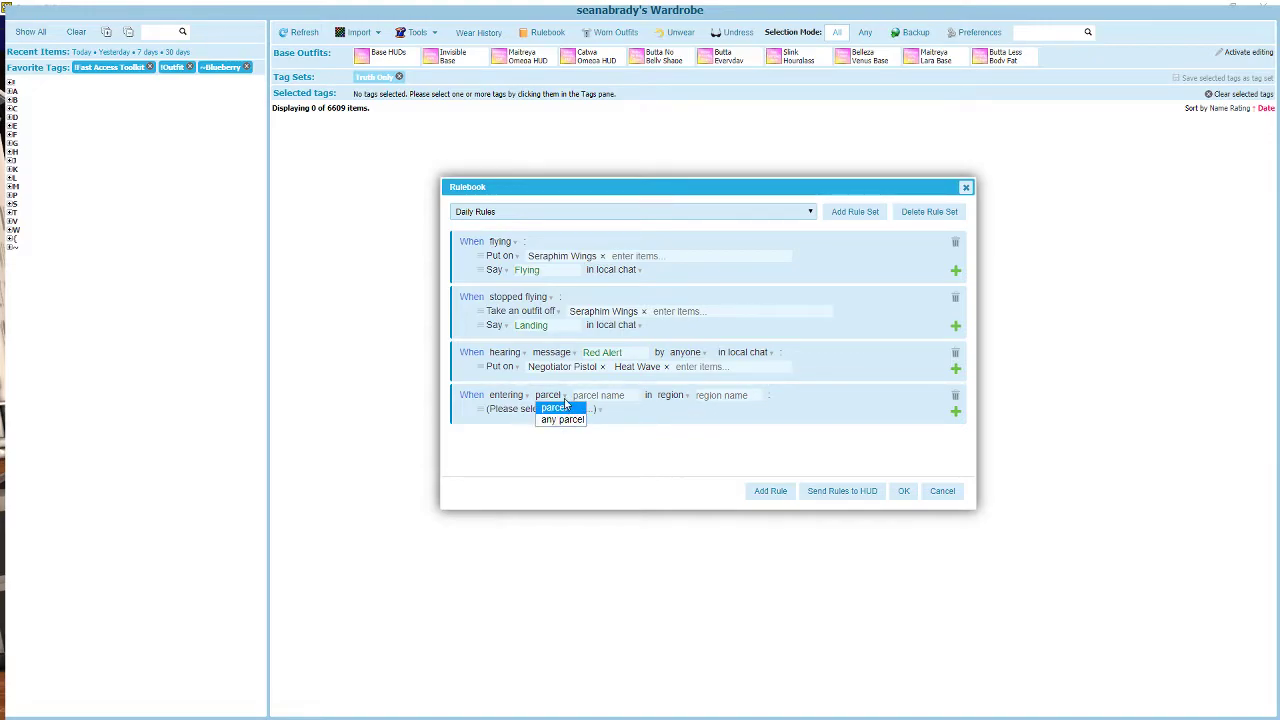
pyautogui.click(565, 402)
pyautogui.click(565, 402)
pyautogui.click(643, 431)
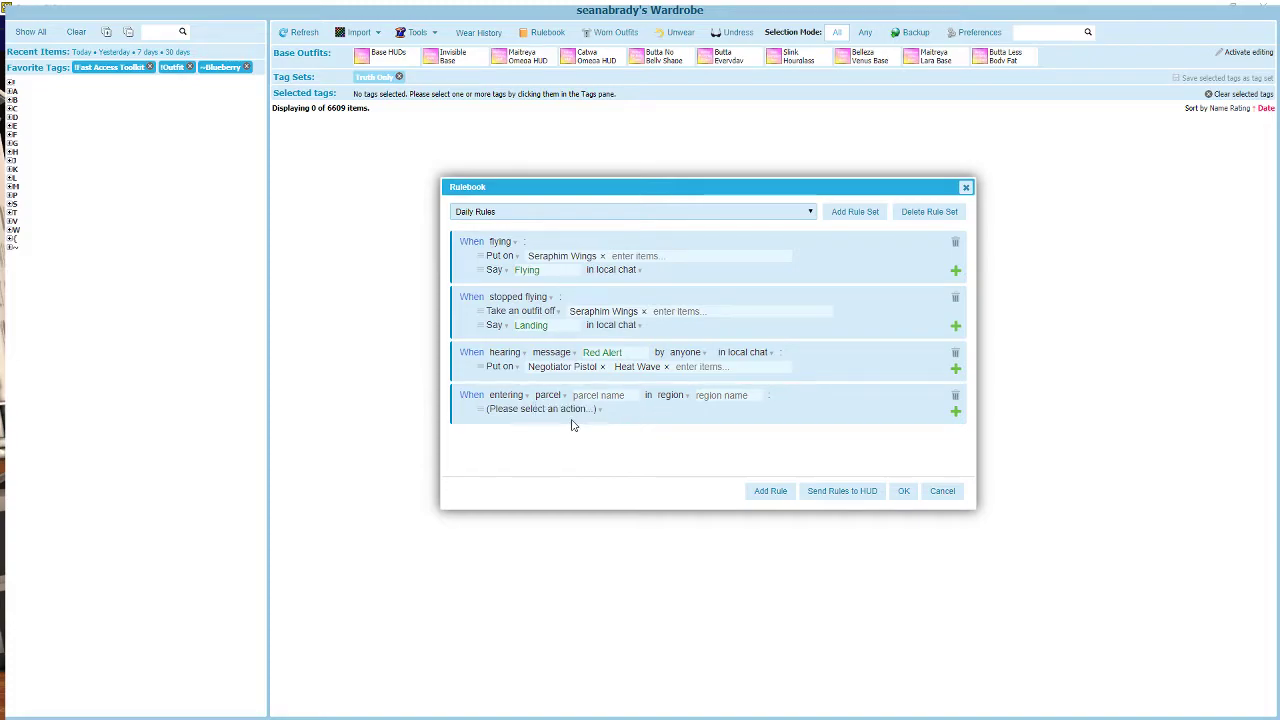
# Examine the available rule conditions under Transportation, Situation, Interaction and Environment without changing the new rule's condition.
pyautogui.click(526, 399)
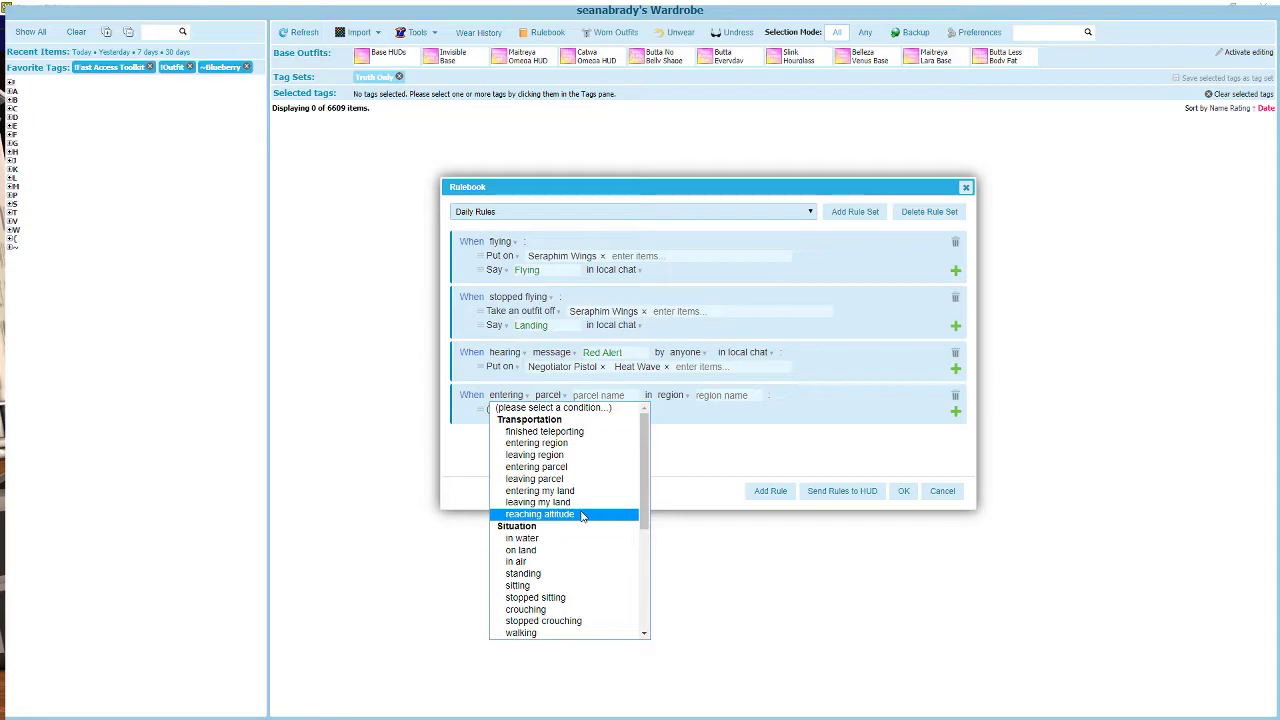
pyautogui.scroll(-3, 648, 512)
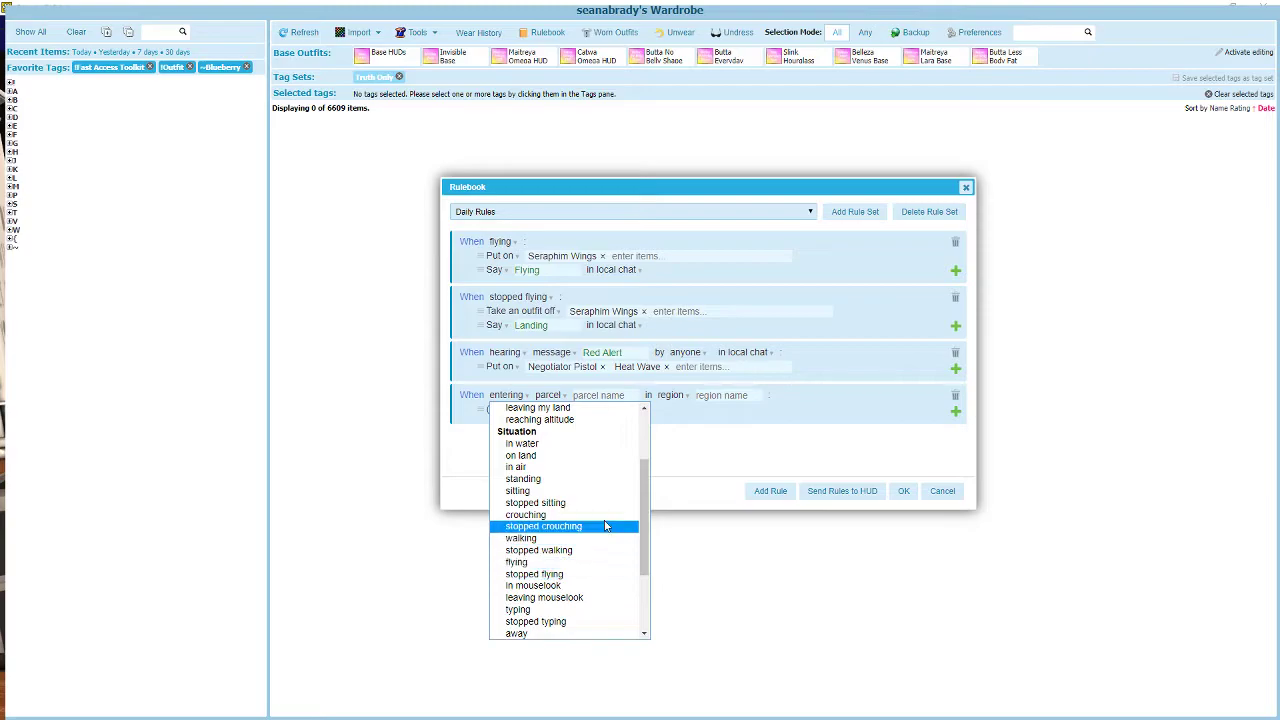
pyautogui.scroll(-3, 607, 525)
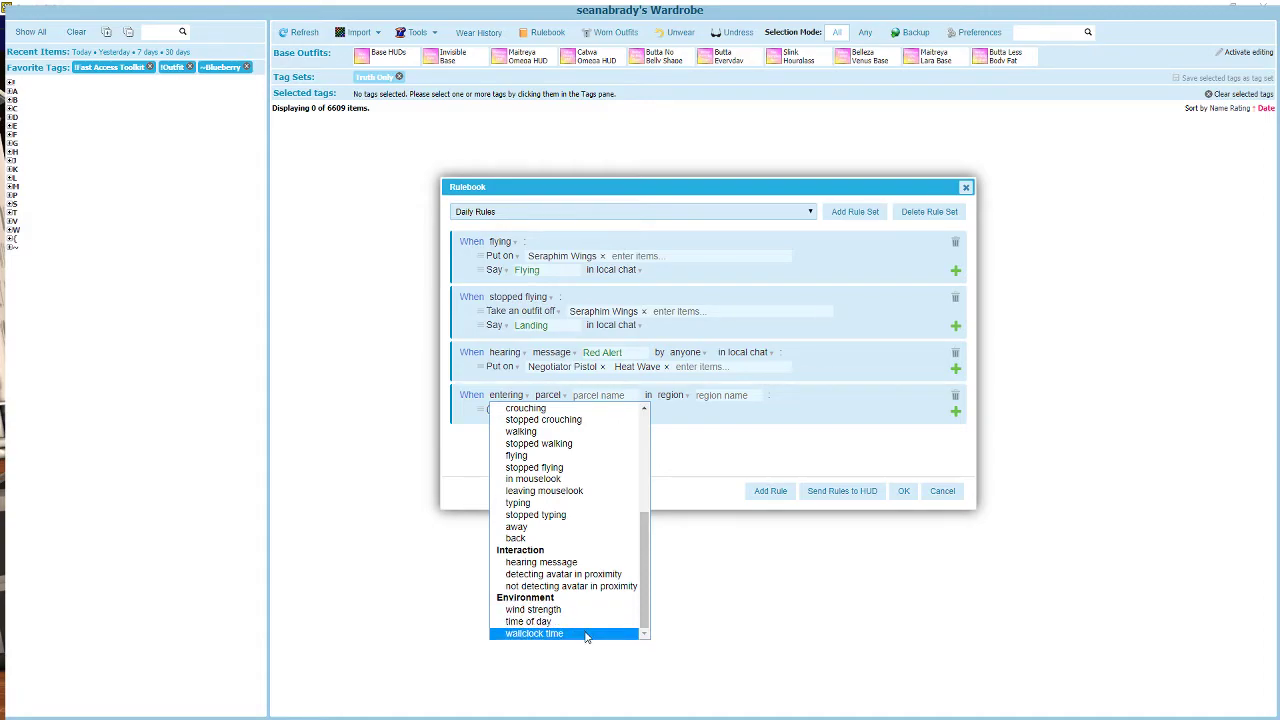
pyautogui.scroll(-1, 586, 630)
pyautogui.click(736, 452)
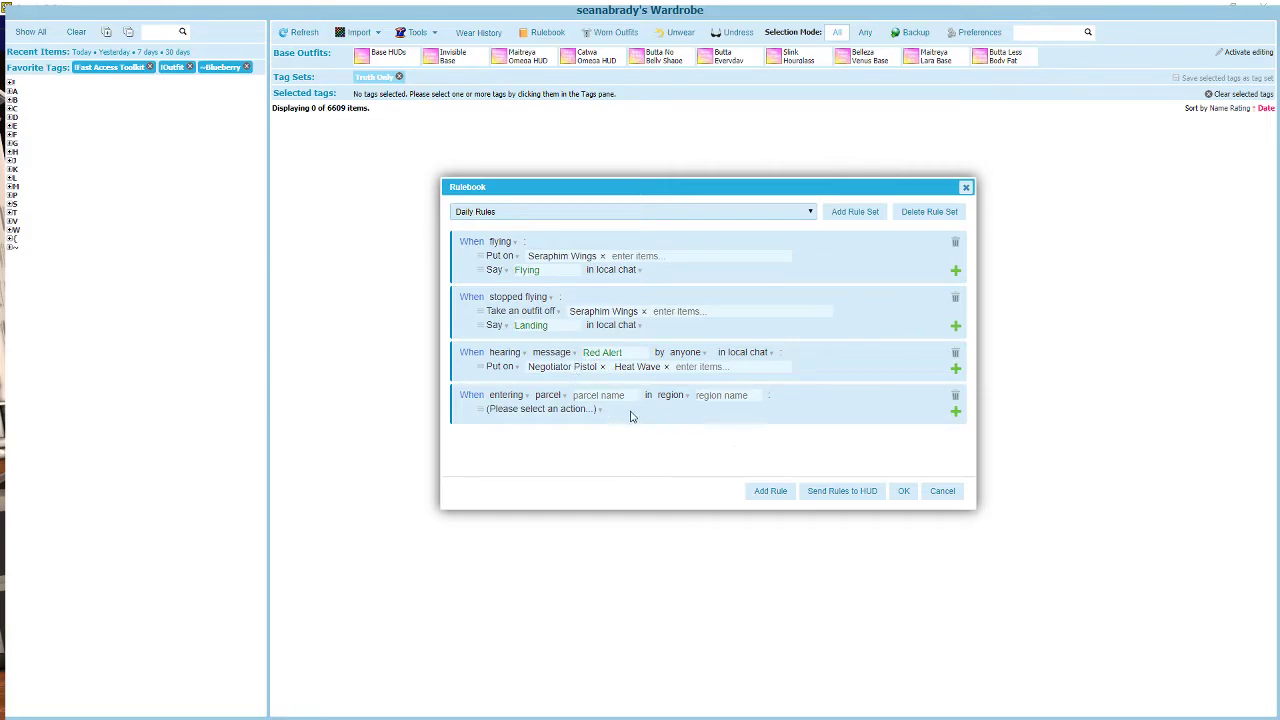
pyautogui.click(520, 397)
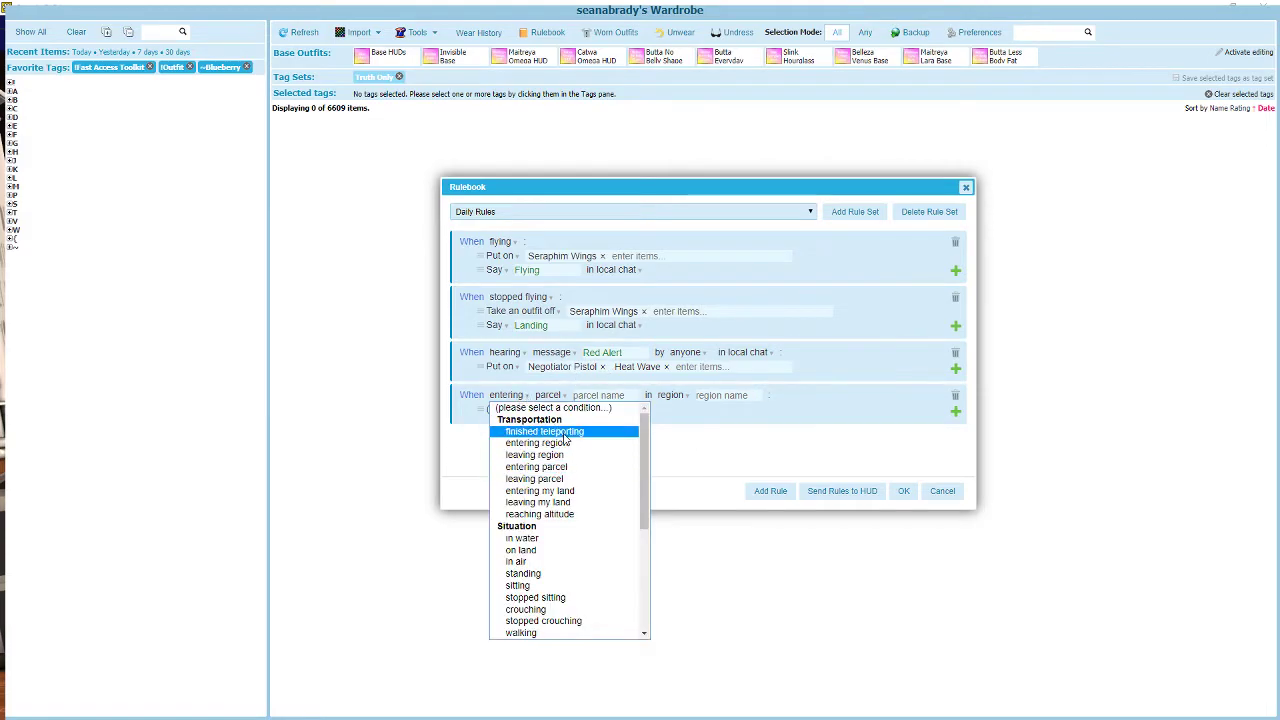
pyautogui.click(692, 456)
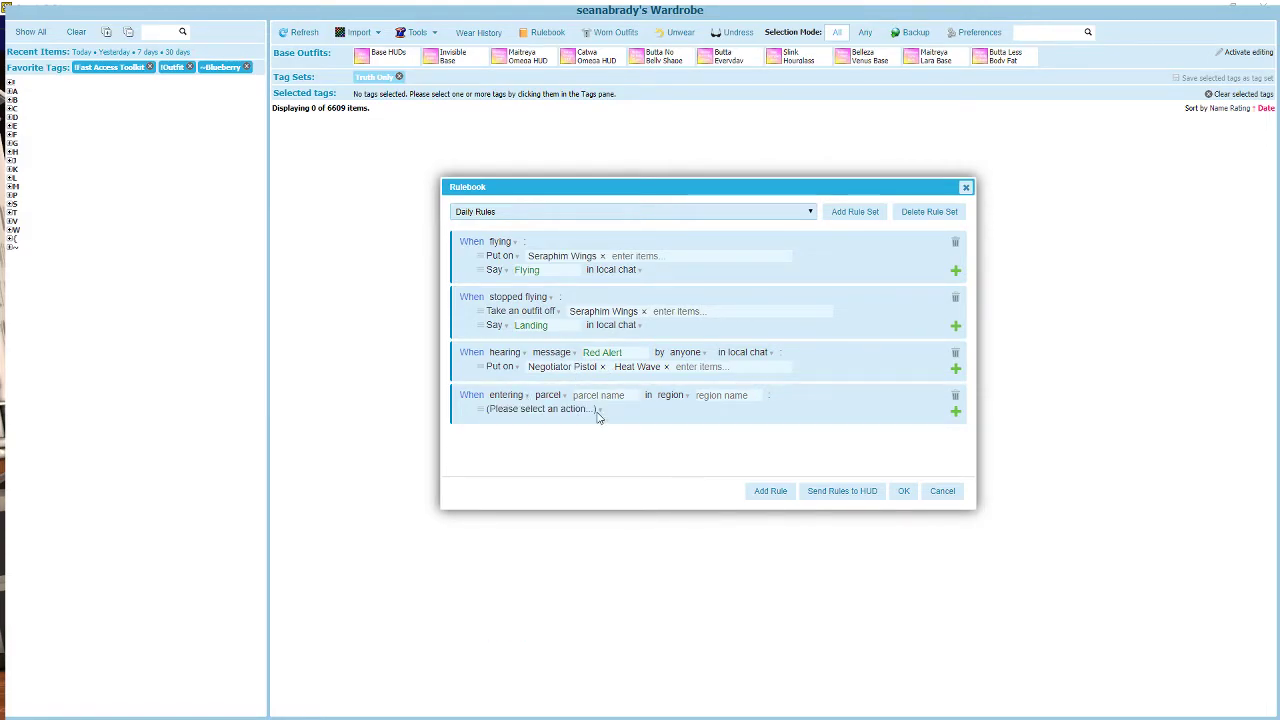
# Set the new parcel rule's action to "Execute RLV command", leaving the command itself empty.
pyautogui.click(596, 411)
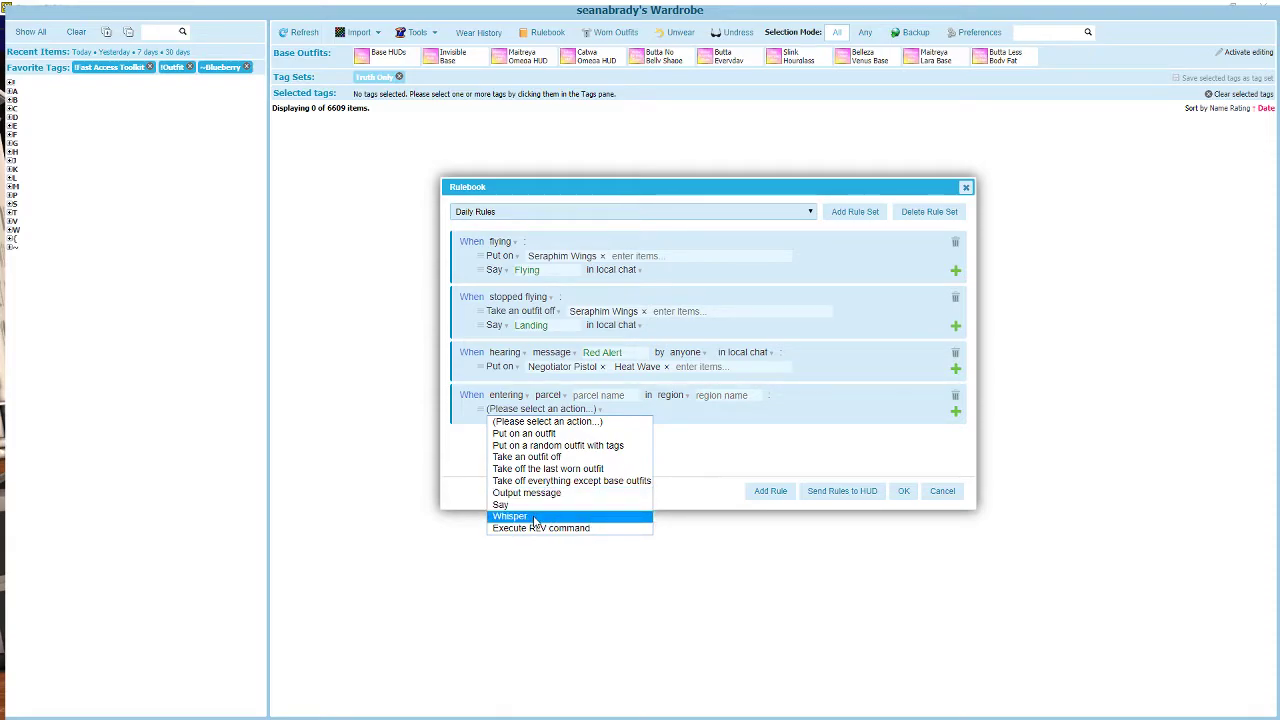
pyautogui.click(601, 528)
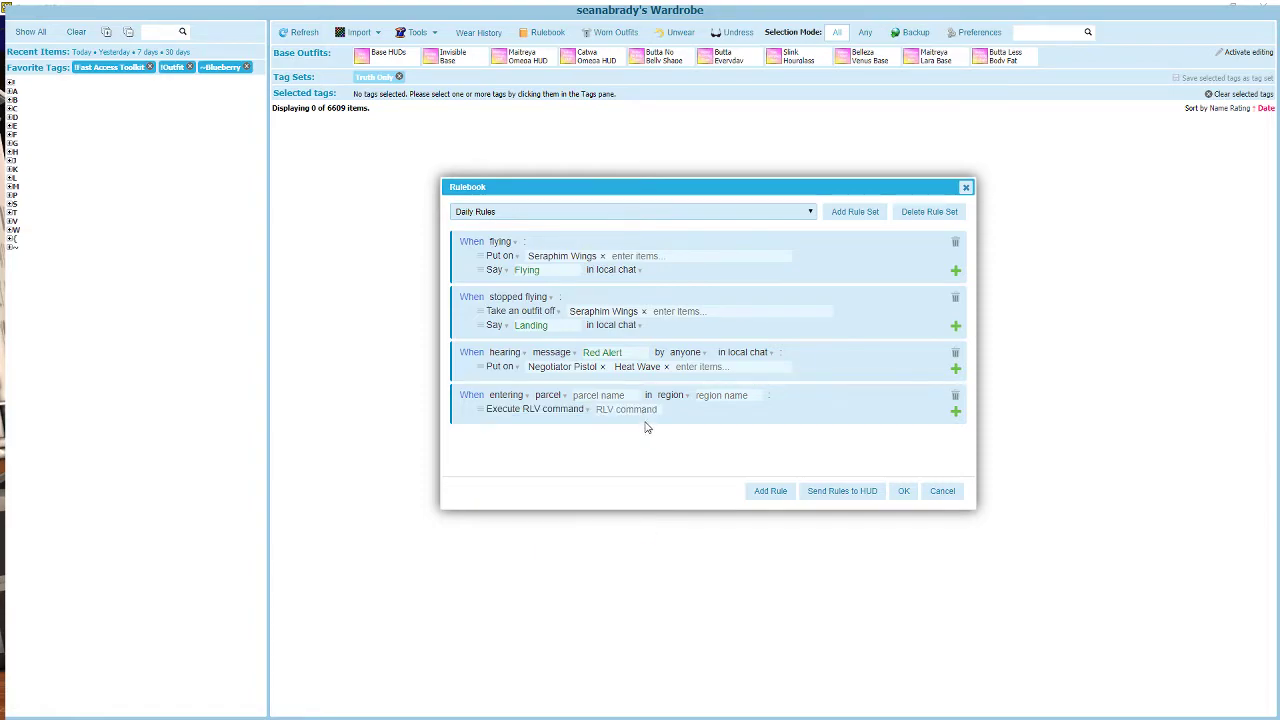
pyautogui.click(642, 409)
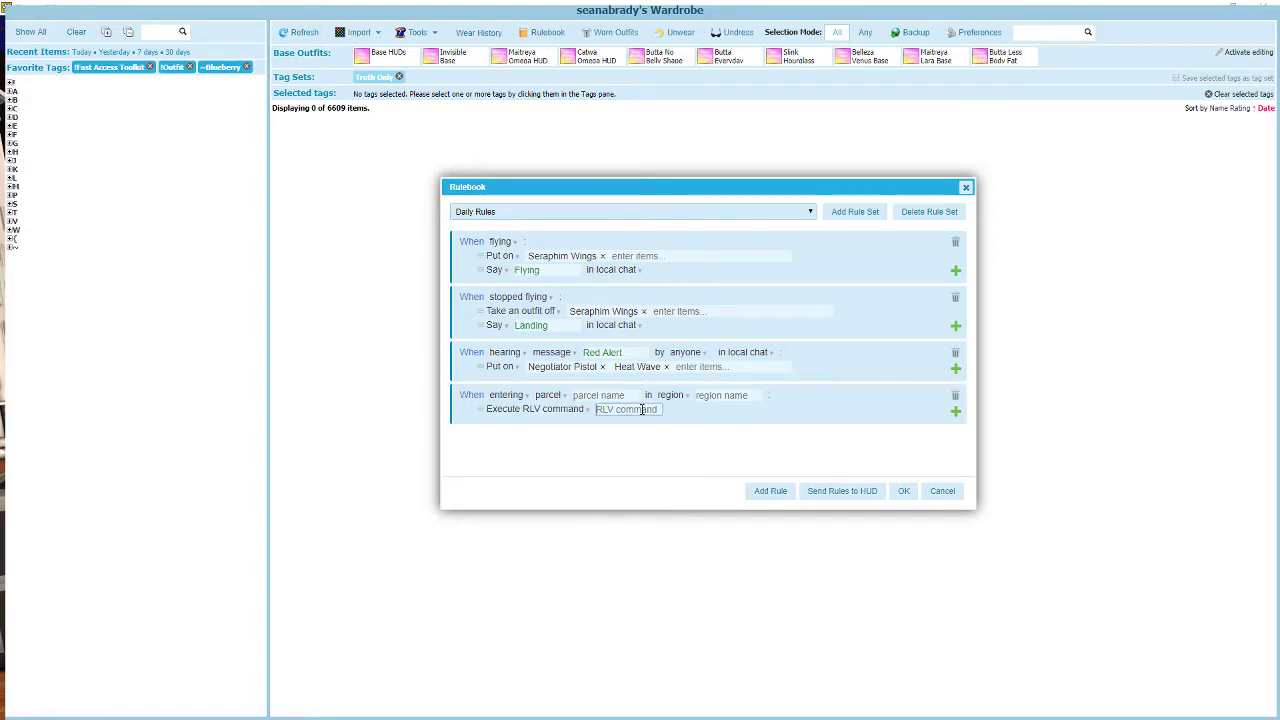
pyautogui.click(587, 409)
pyautogui.press('Escape')
# Delete the unfinished parcel rule from the Daily Rules set and recheck the list of rule sets.
pyautogui.click(955, 397)
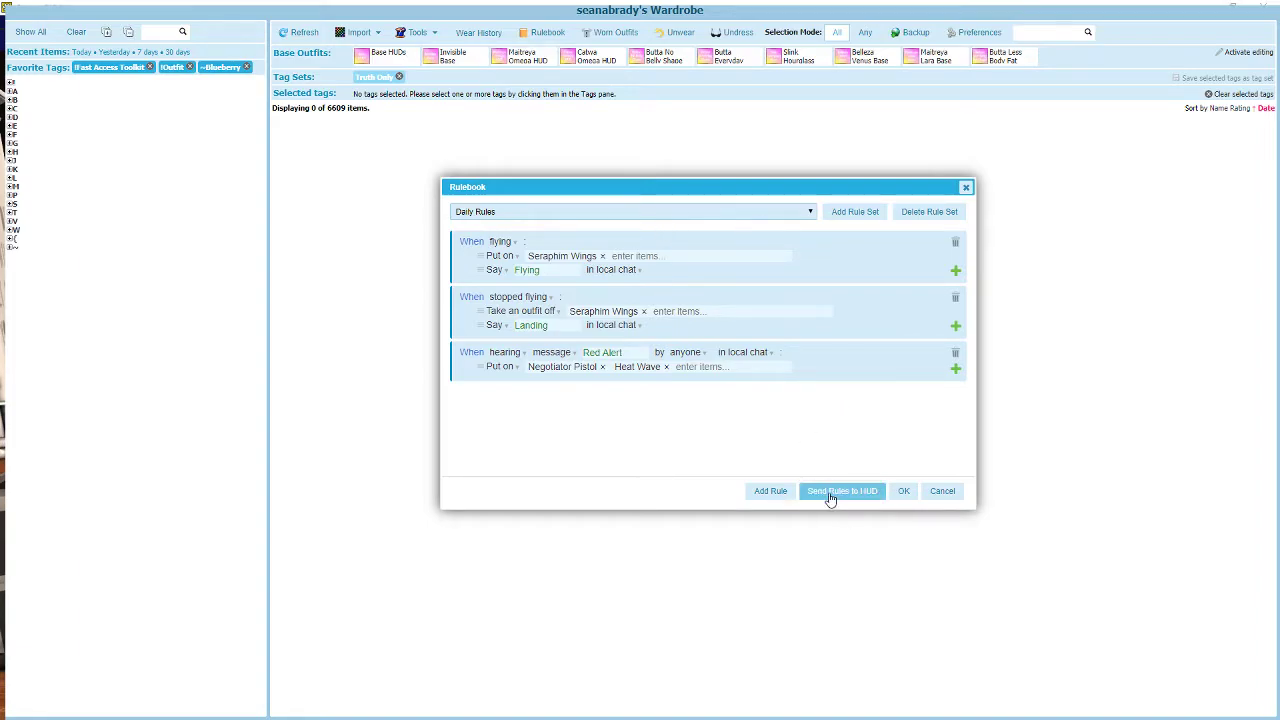
pyautogui.click(812, 214)
pyautogui.click(813, 212)
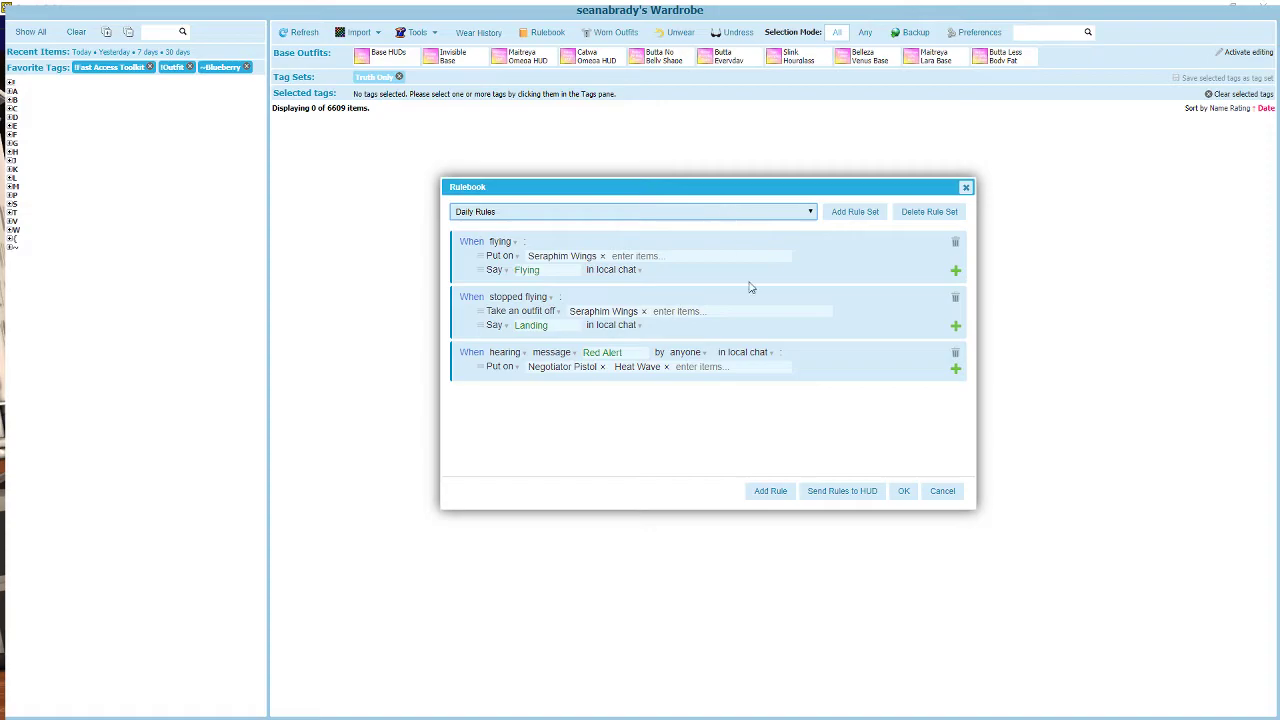
# Send the Daily Rules set to the Wardrobe HUD, close the Rulebook and check its activation in nearby chat.
pyautogui.click(850, 499)
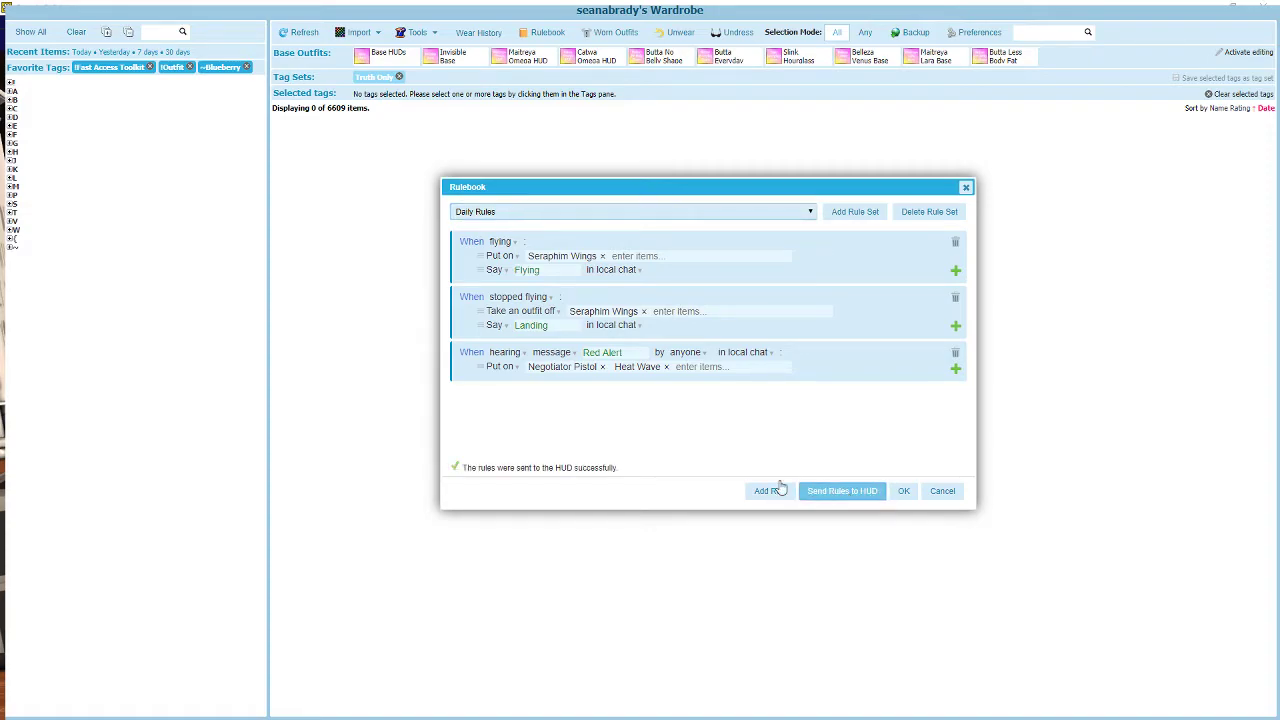
pyautogui.click(903, 490)
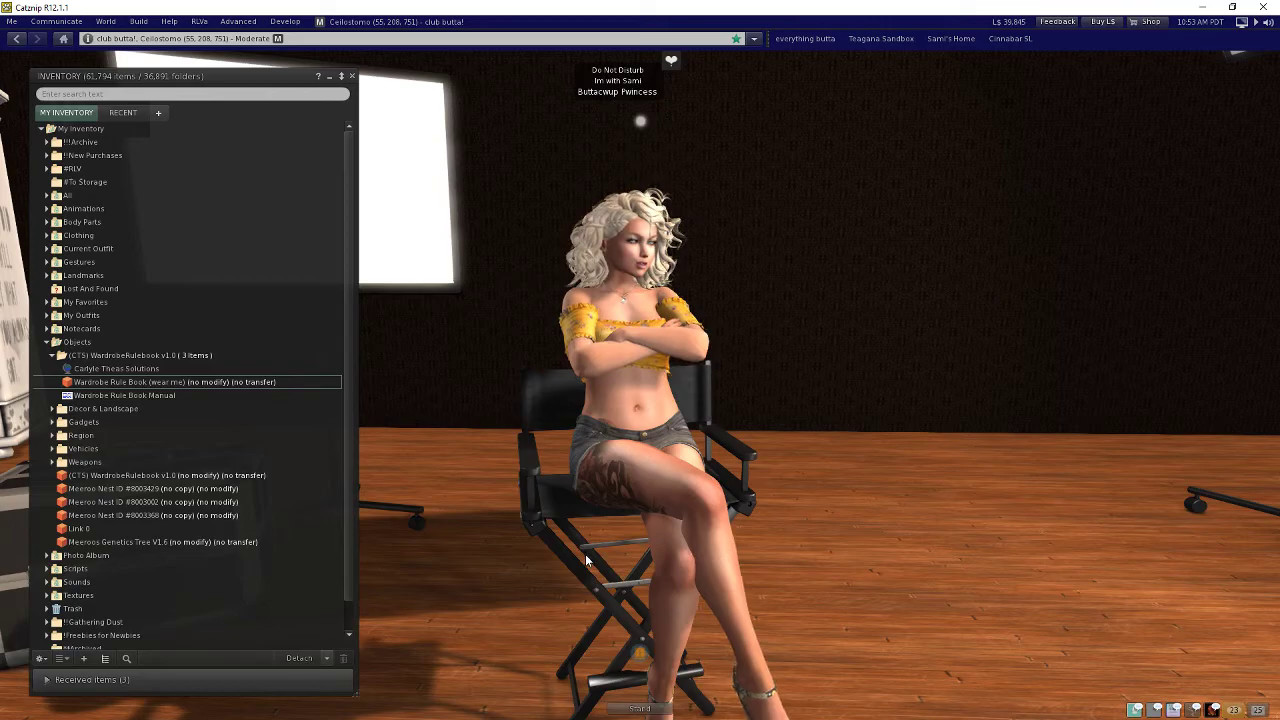
pyautogui.hotkey('ctrl', 't')
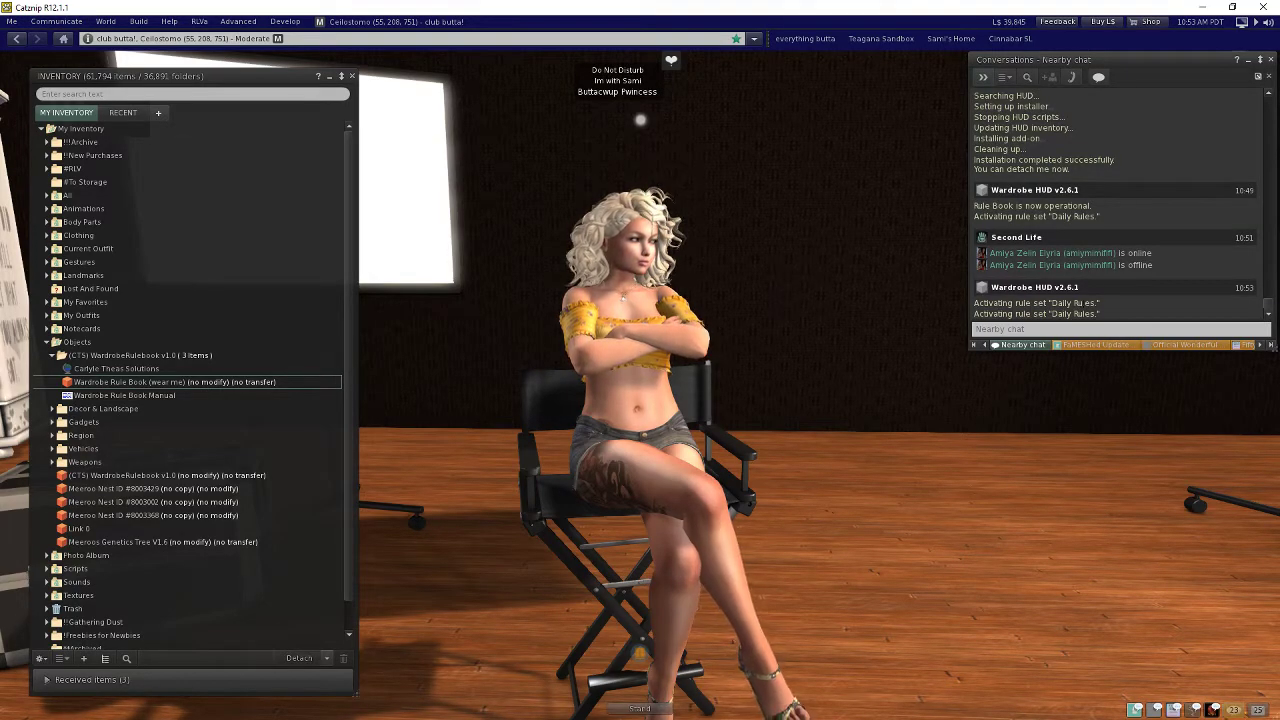
pyautogui.moveTo(1101, 314); pyautogui.dragTo(974, 314)
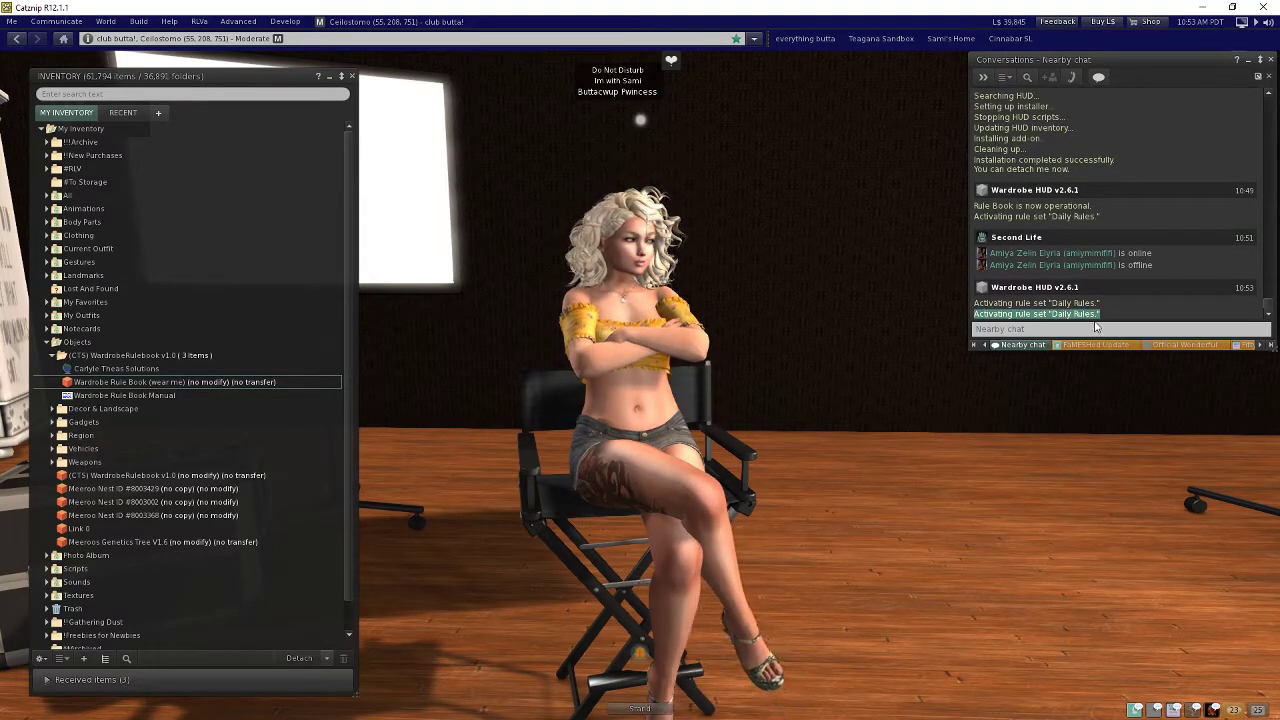
pyautogui.click(1270, 61)
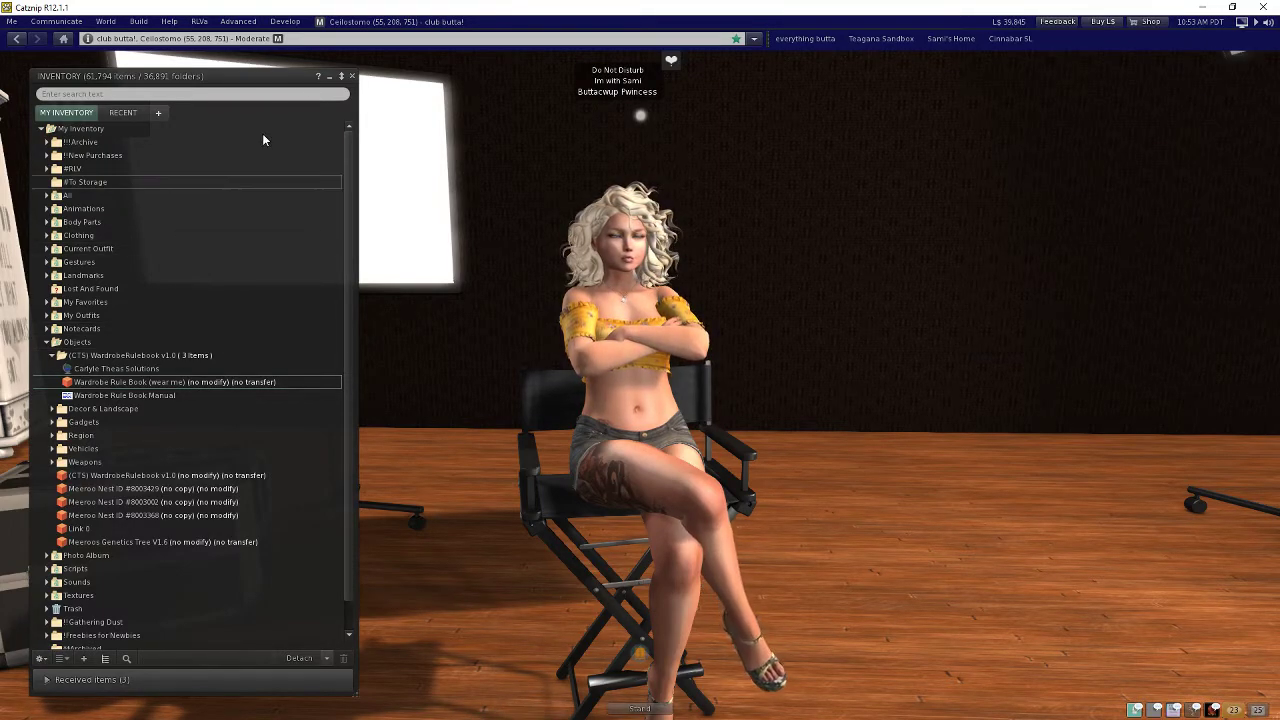
# Close the inventory and say "red alert" in nearby chat to trigger the hearing rule.
pyautogui.click(352, 77)
pyautogui.hotkey('ctrl', 't')
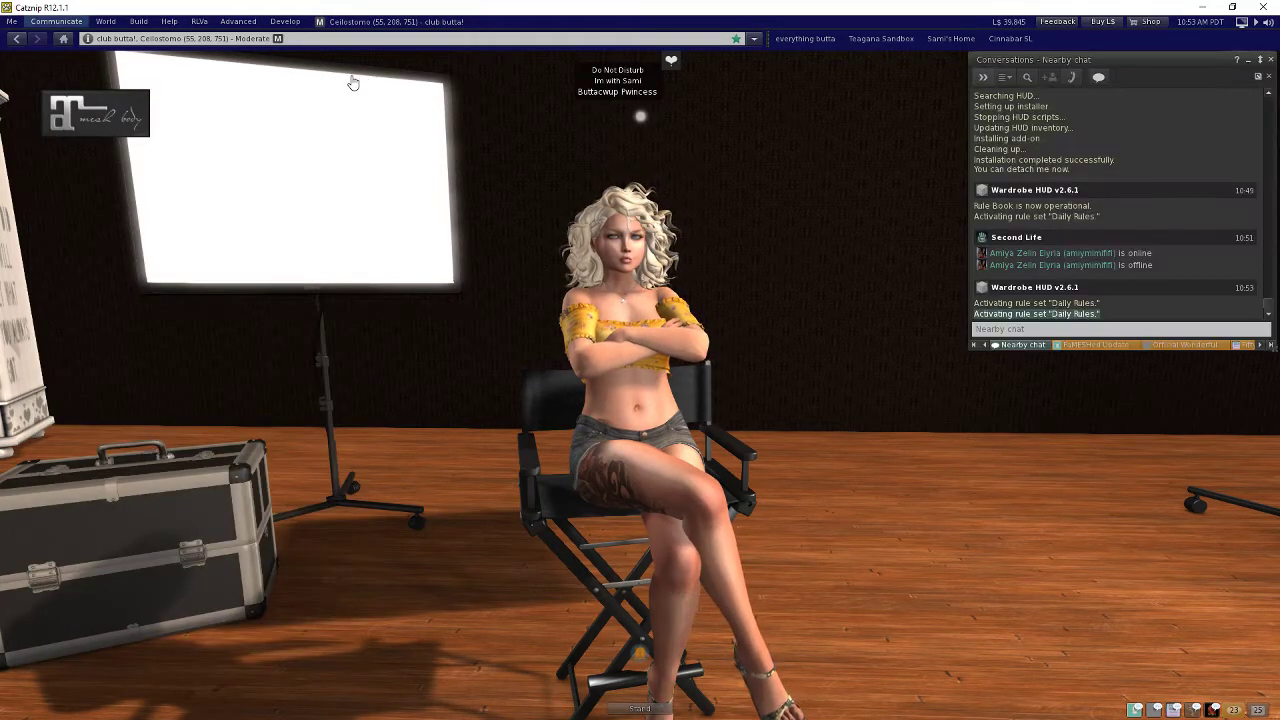
pyautogui.click(1090, 329)
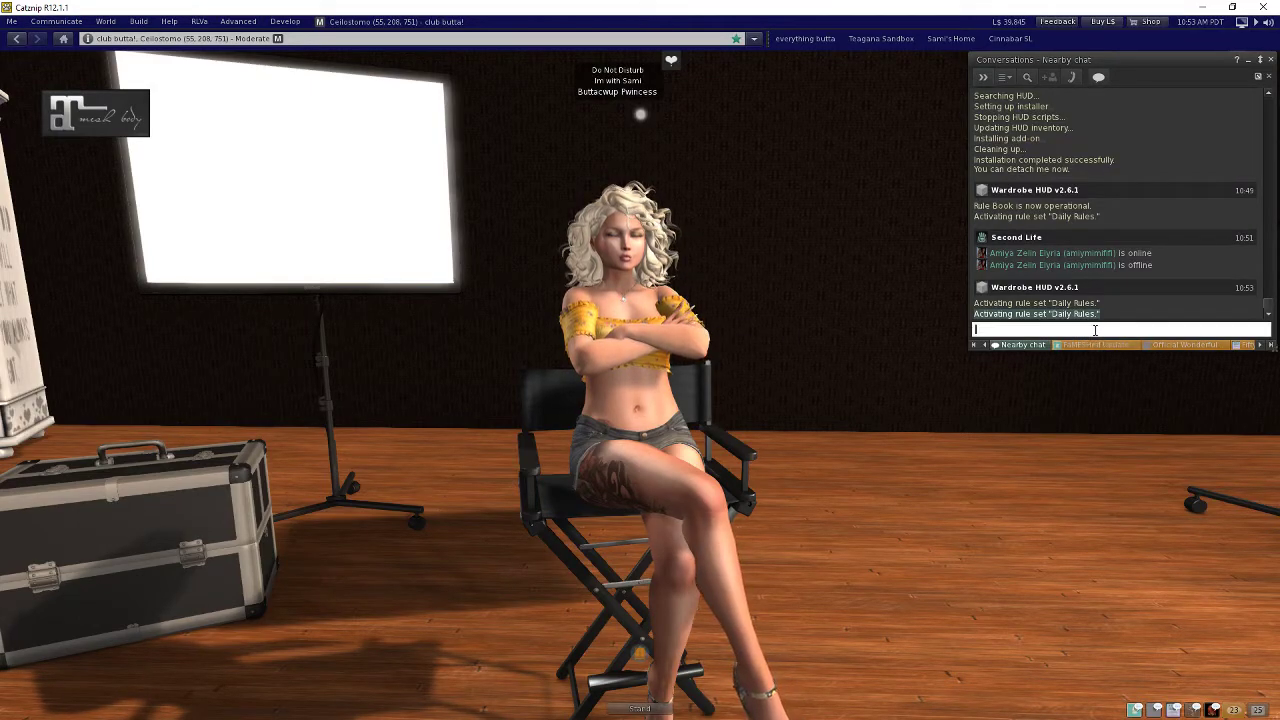
pyautogui.write('red alert')
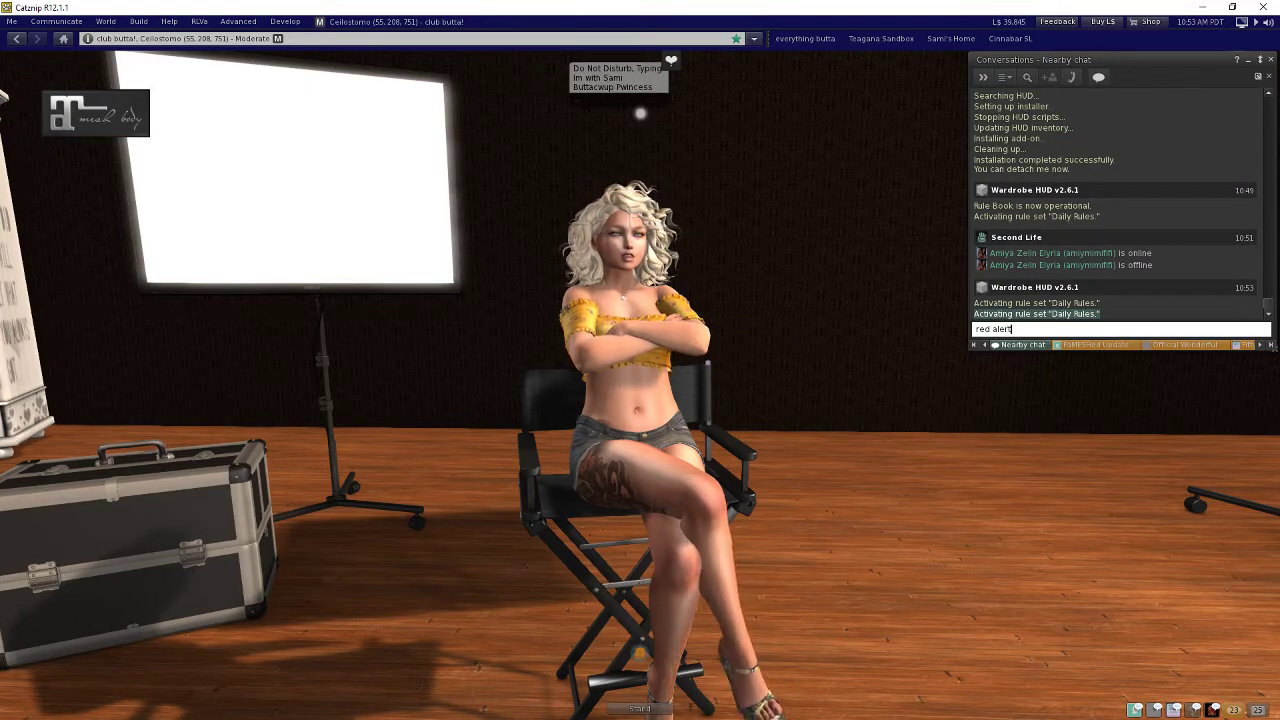
pyautogui.press('Return')
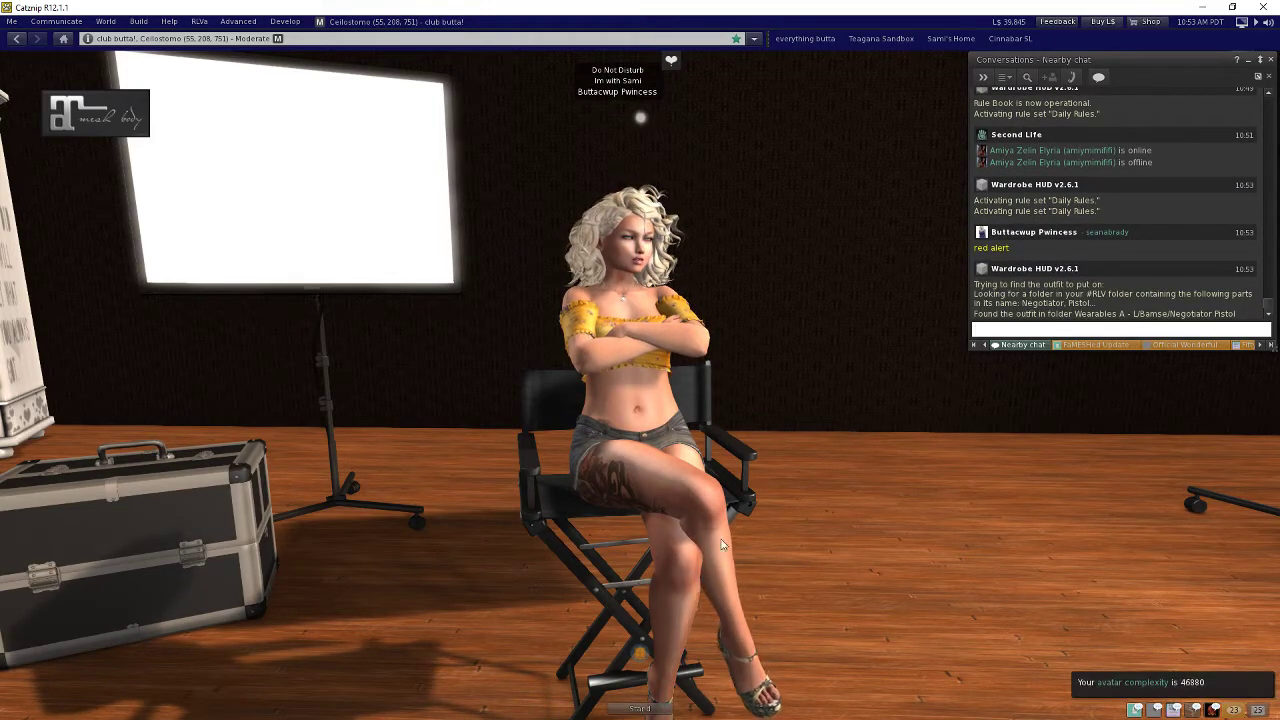
# Stand the avatar up from the studio chair and view it from the front to check the newly attached items.
pyautogui.click(642, 708)
pyautogui.press('Up')
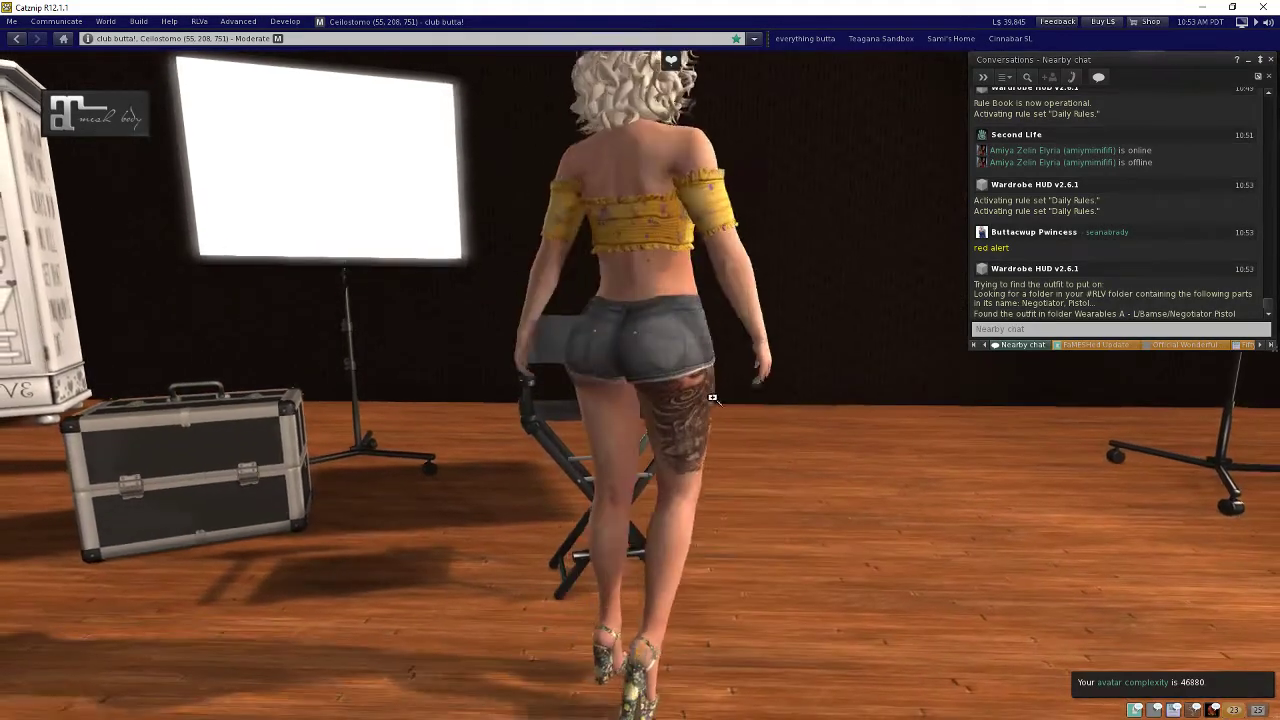
pyautogui.moveTo(620, 370); pyautogui.dragTo(510, 446)
pyautogui.press('Left')
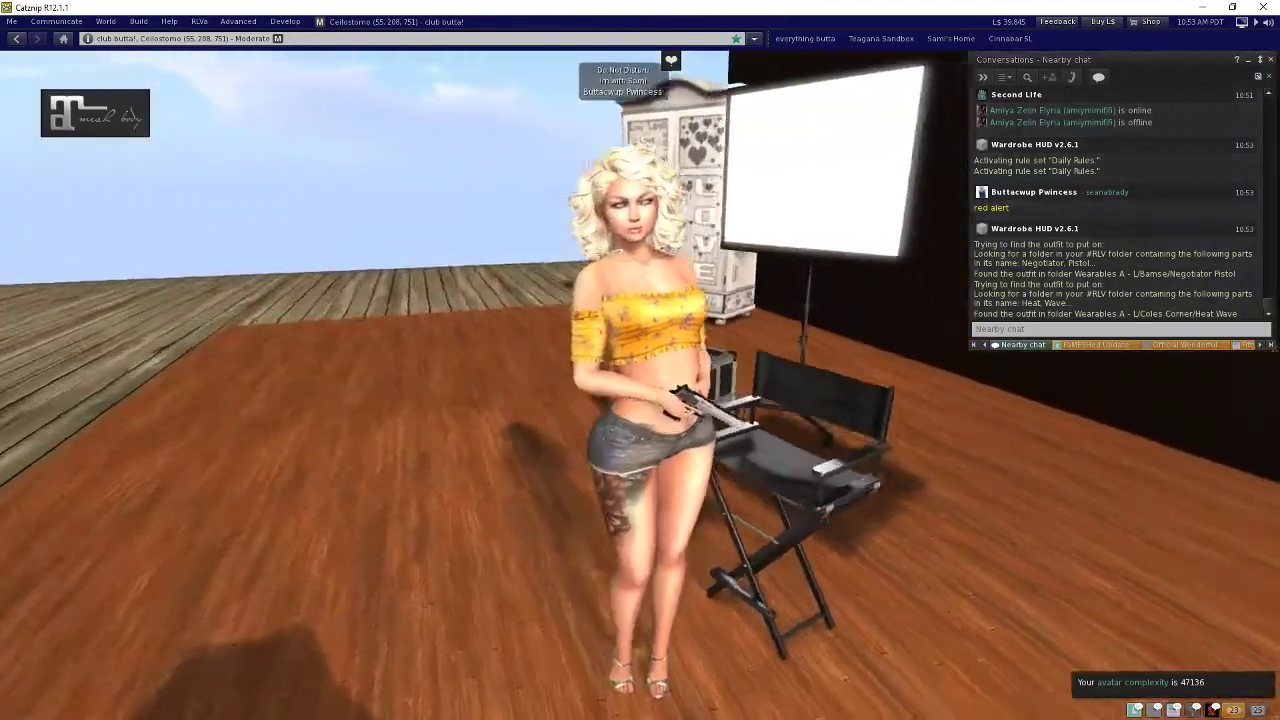
pyautogui.moveTo(640, 380); pyautogui.dragTo(770, 358)
pyautogui.press('Left')
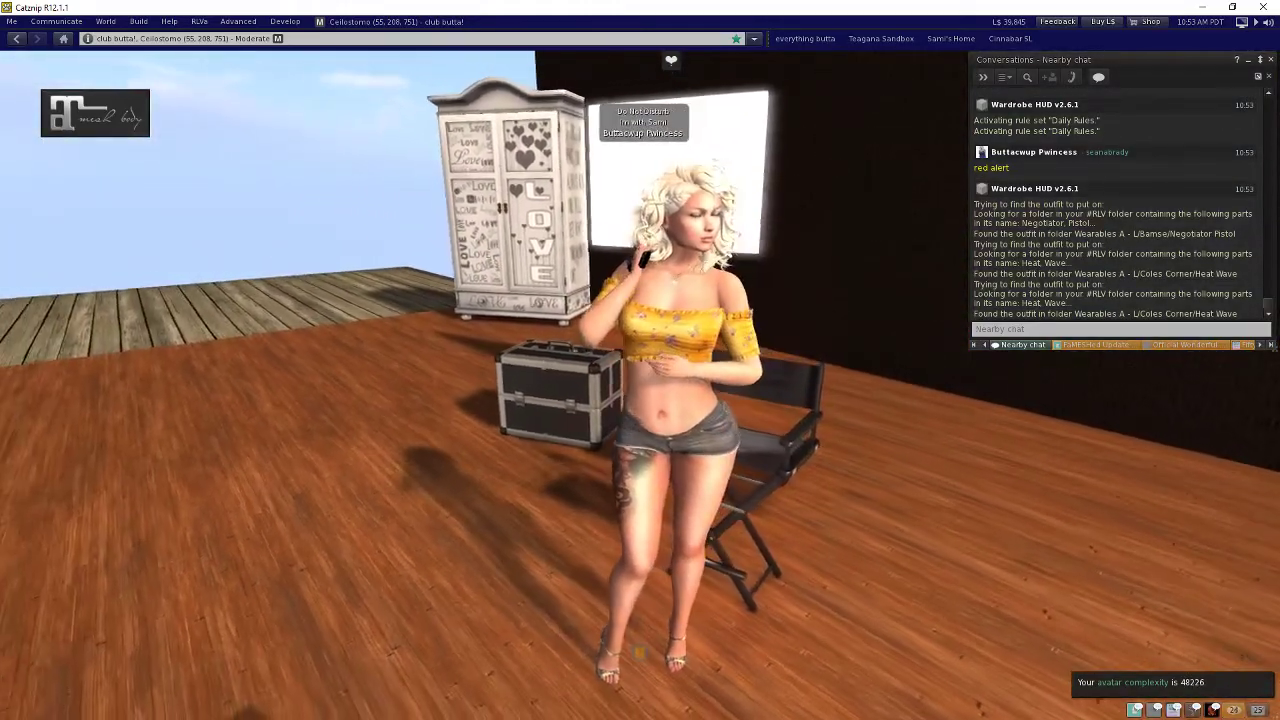
pyautogui.moveTo(638, 386)
pyautogui.mouseDown()
pyautogui.moveTo(600, 386)
pyautogui.moveTo(638, 386)
pyautogui.mouseUp()
pyautogui.moveTo(654, 432); pyautogui.dragTo(600, 432)
# Turn the avatar around on the studio floor and inspect the pistol it holds from several sides.
pyautogui.press('Escape')
pyautogui.press('Left')
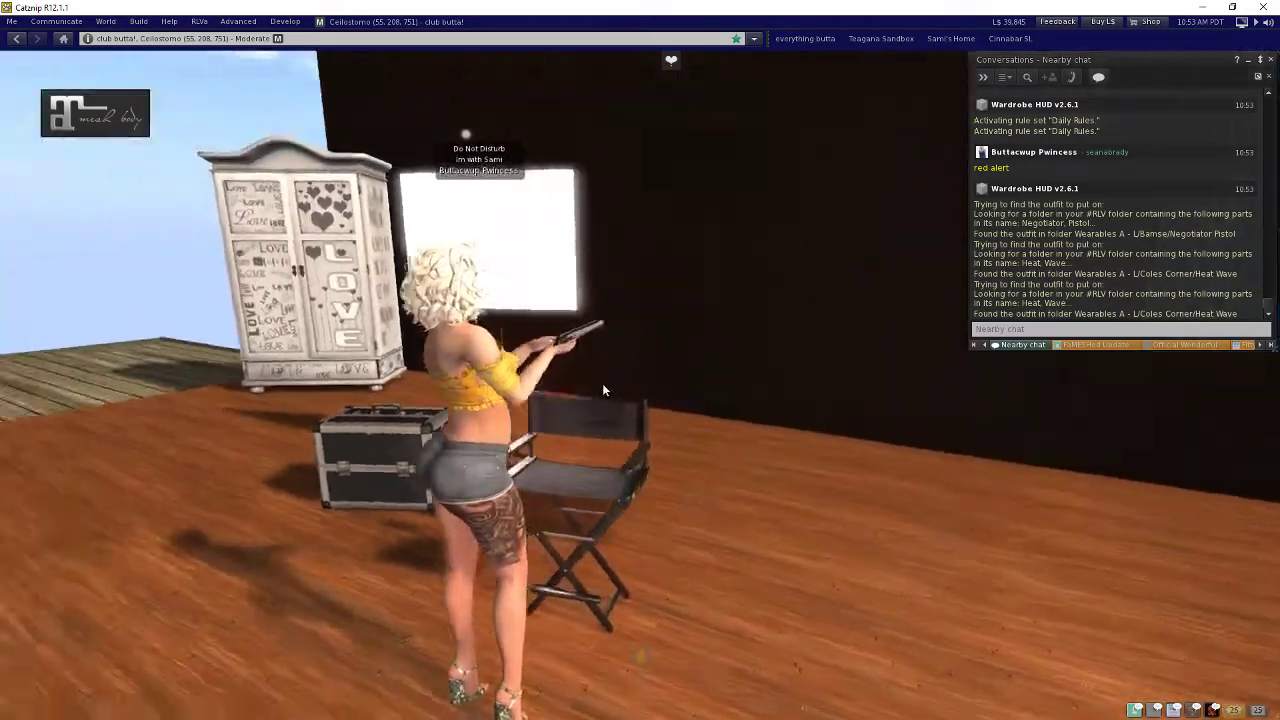
pyautogui.press('Down')
pyautogui.moveTo(478, 414); pyautogui.dragTo(619, 384)
pyautogui.press('Down')
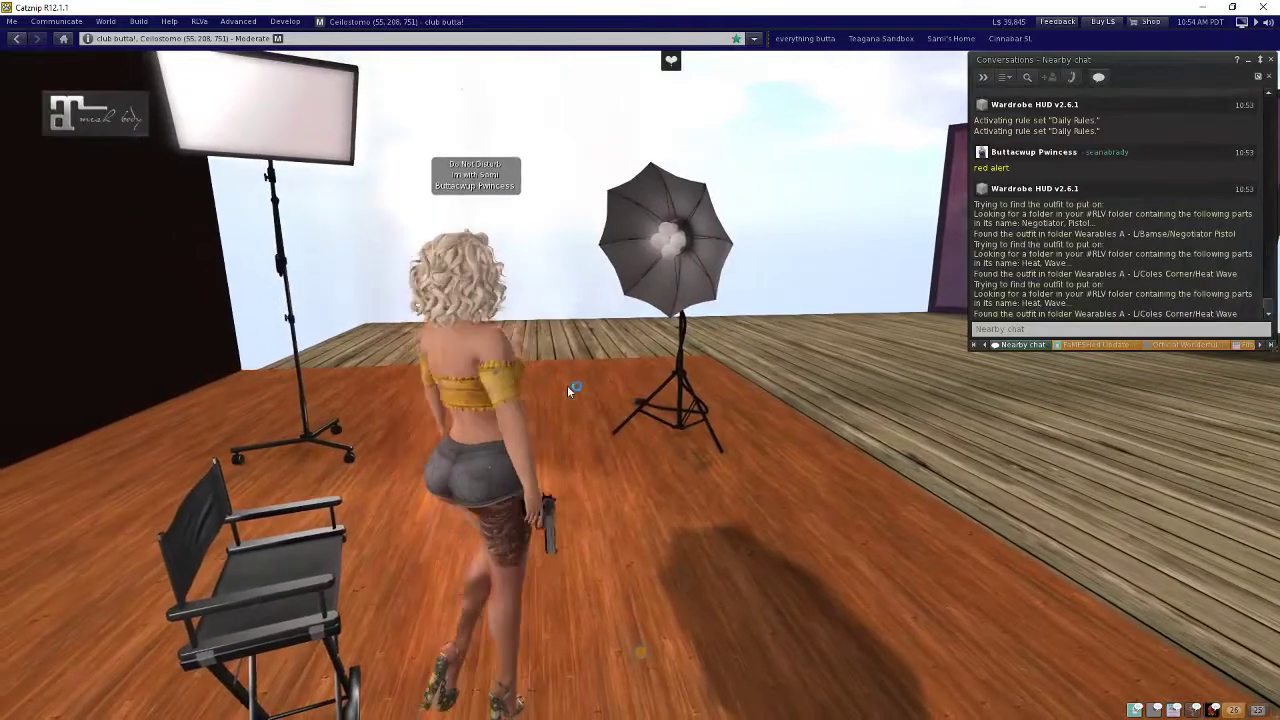
pyautogui.press('Right')
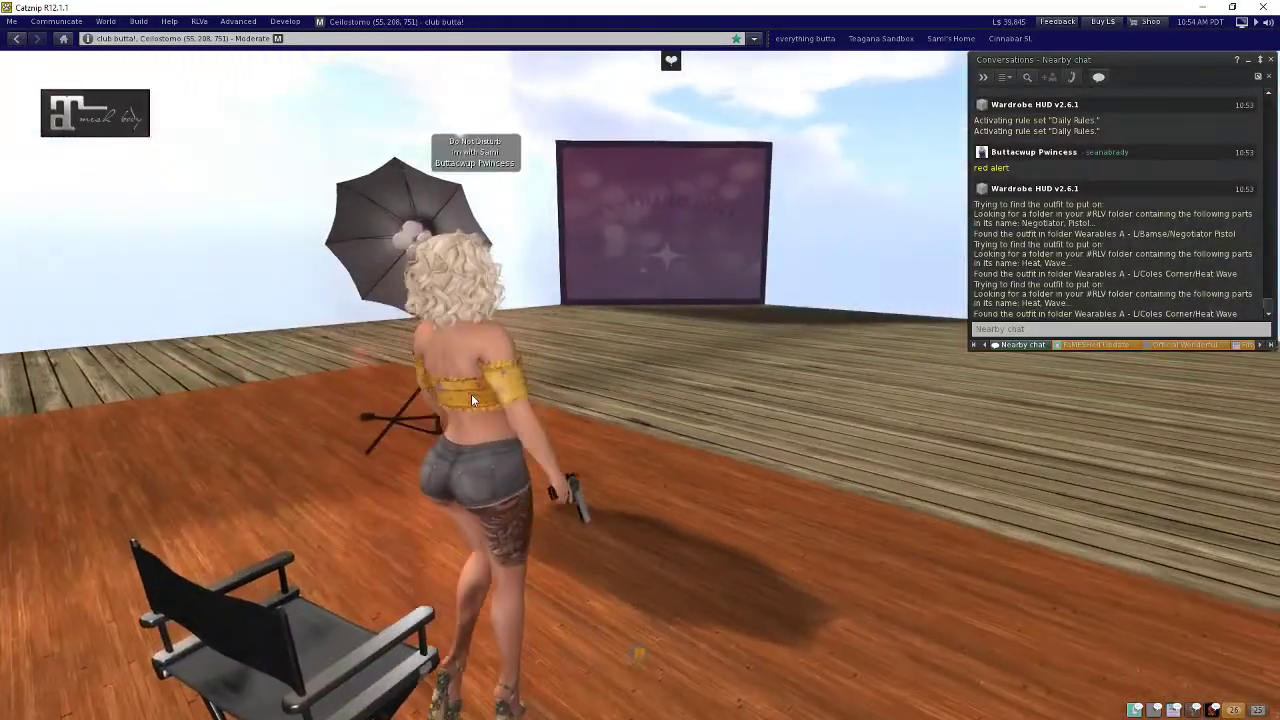
pyautogui.moveTo(471, 394); pyautogui.dragTo(641, 386)
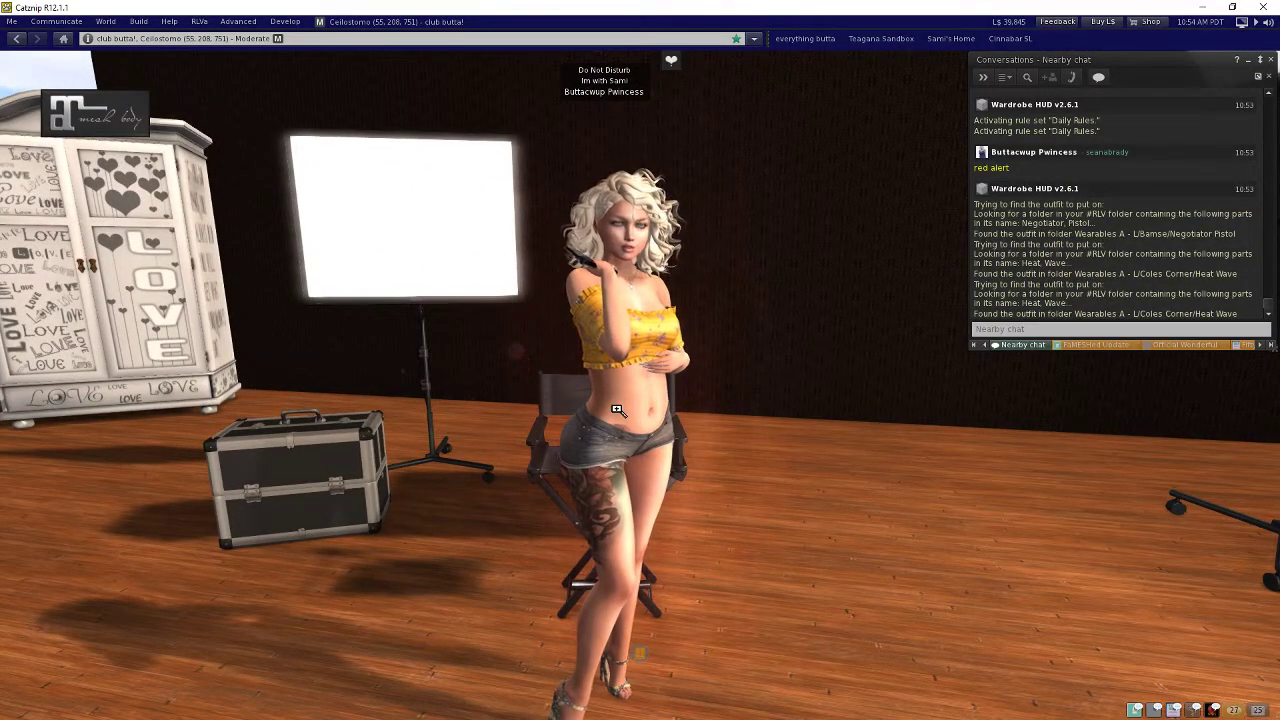
# Start flying with the avatar to trigger the flying rule and hover above the studio floor.
pyautogui.moveTo(617, 410); pyautogui.dragTo(666, 402)
pyautogui.press('Home')
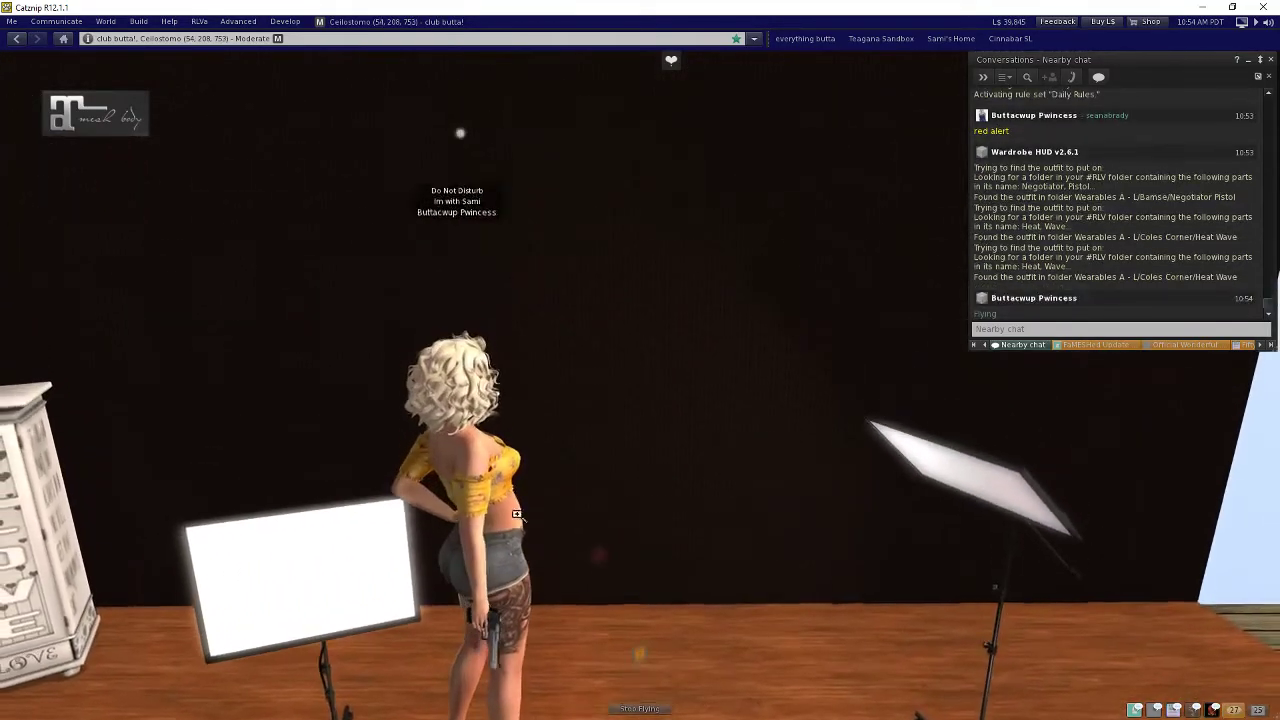
pyautogui.moveTo(515, 517); pyautogui.dragTo(500, 388)
pyautogui.press('pagedown')
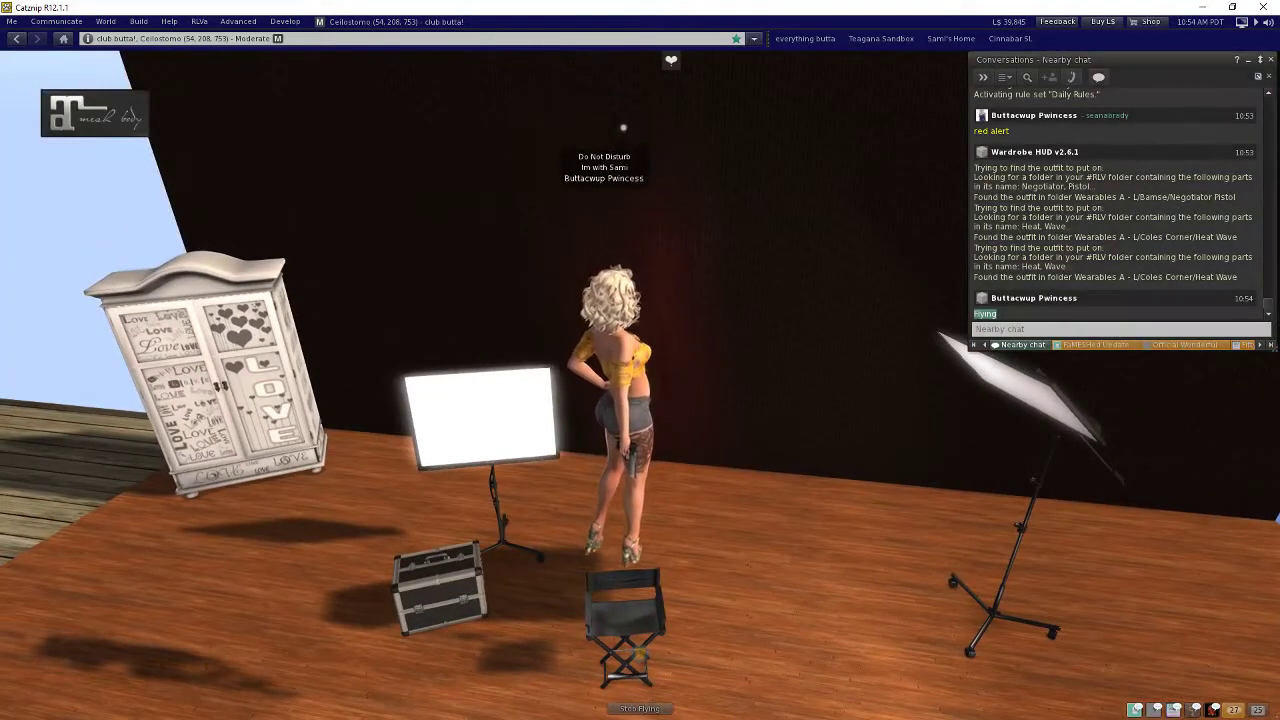
pyautogui.press('pageup')
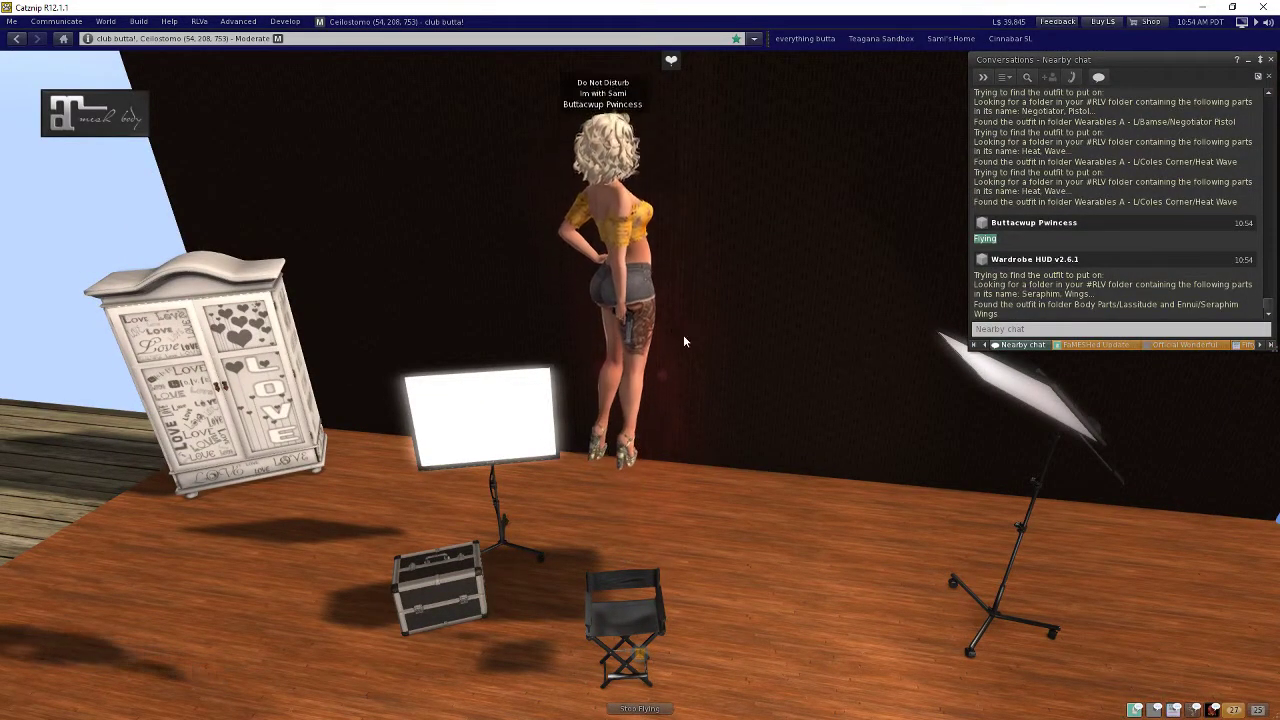
pyautogui.moveTo(650, 300); pyautogui.dragTo(515, 265)
# Turn, lower and raise the hovering avatar to examine the Seraphim Wings on its back.
pyautogui.press('Right')
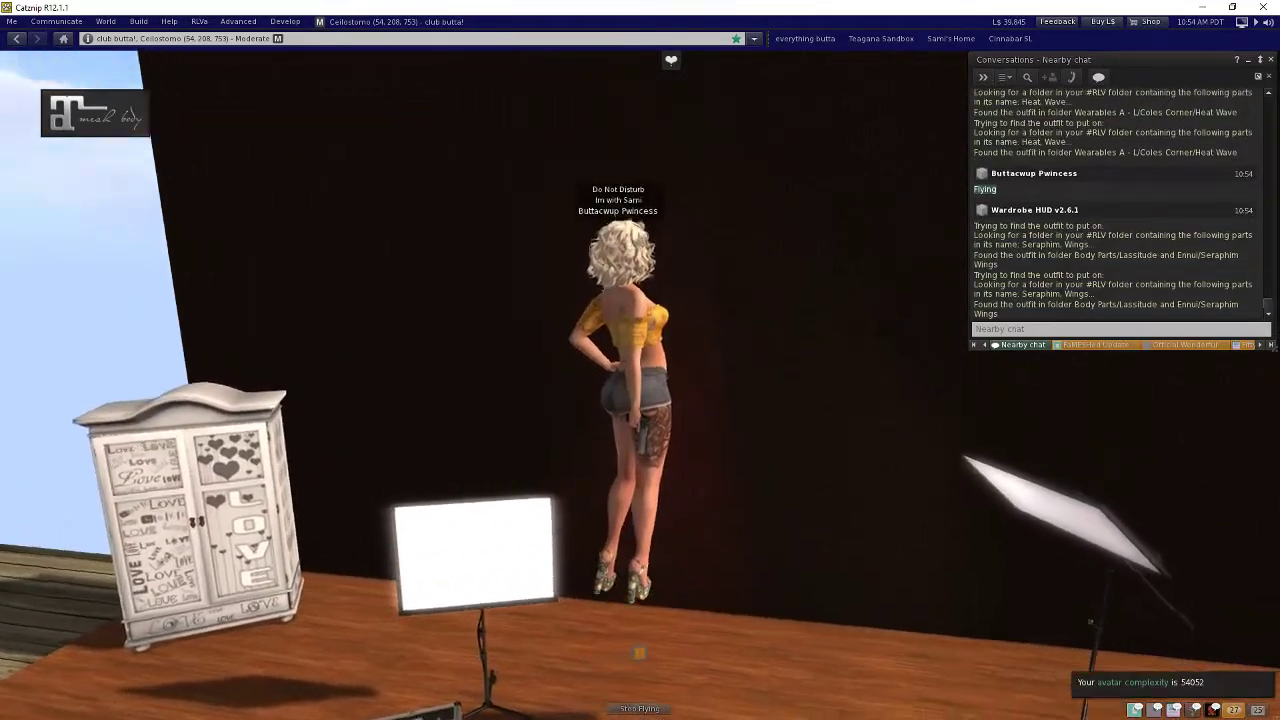
pyautogui.press('Right')
pyautogui.press('Left')
pyautogui.press('pagedown')
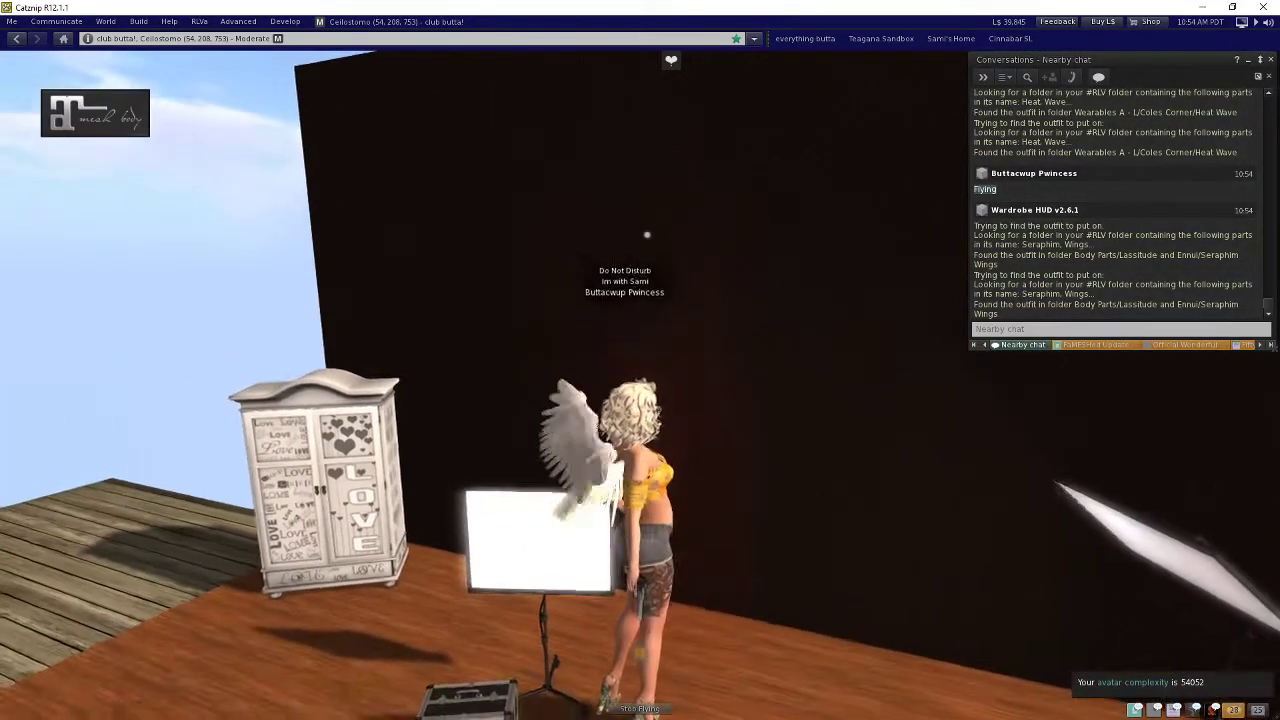
pyautogui.press('pageup')
pyautogui.press('Left')
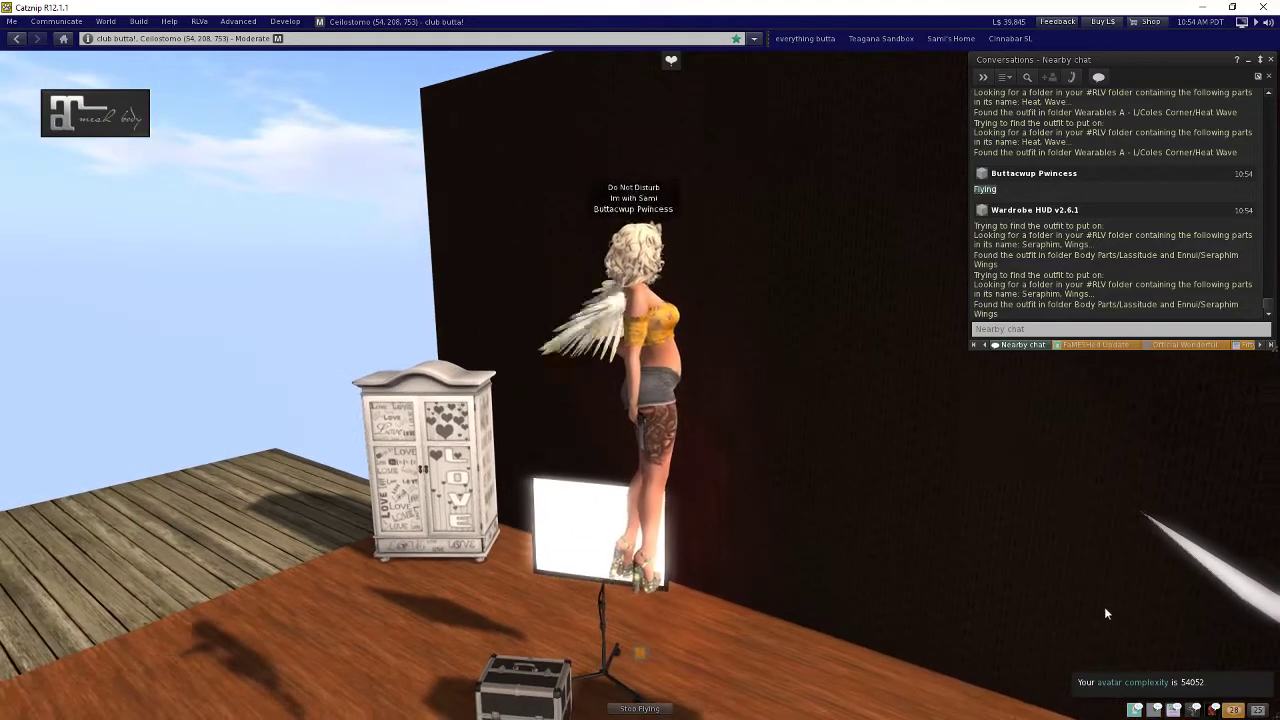
pyautogui.press('c')
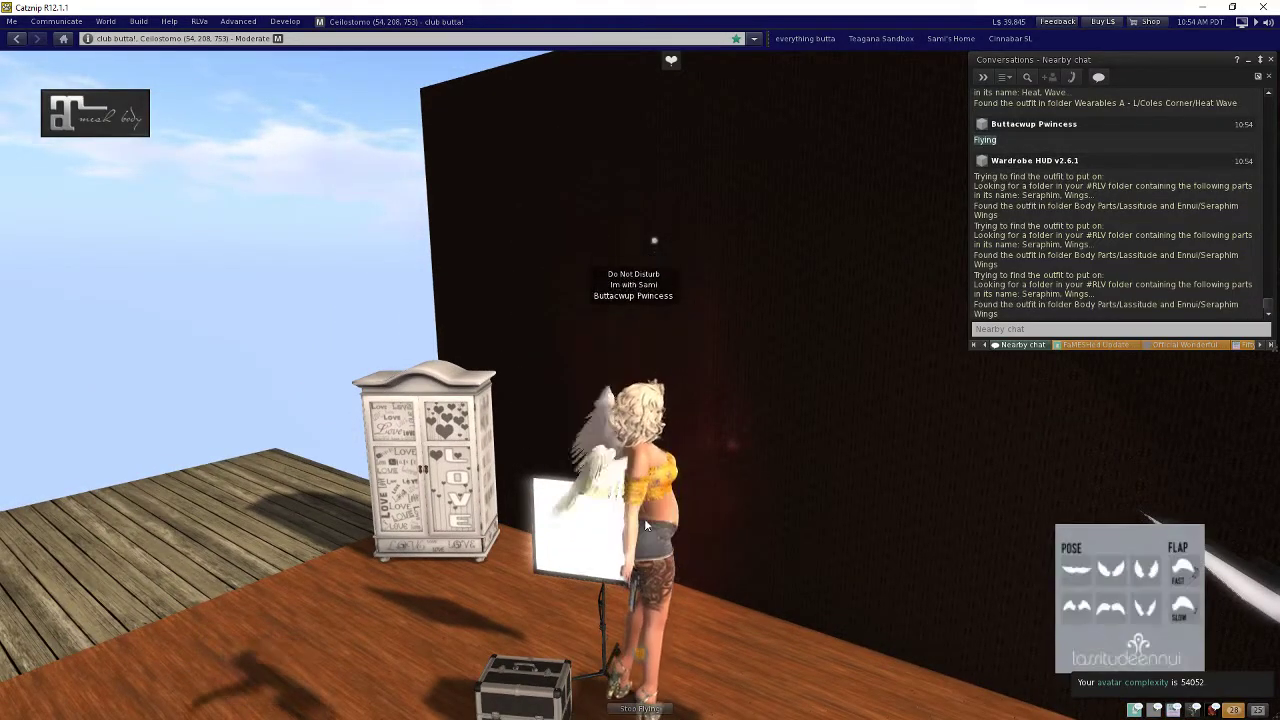
# Fly the winged avatar across the wooden platform and back to the studio chair area.
pyautogui.press('Right')
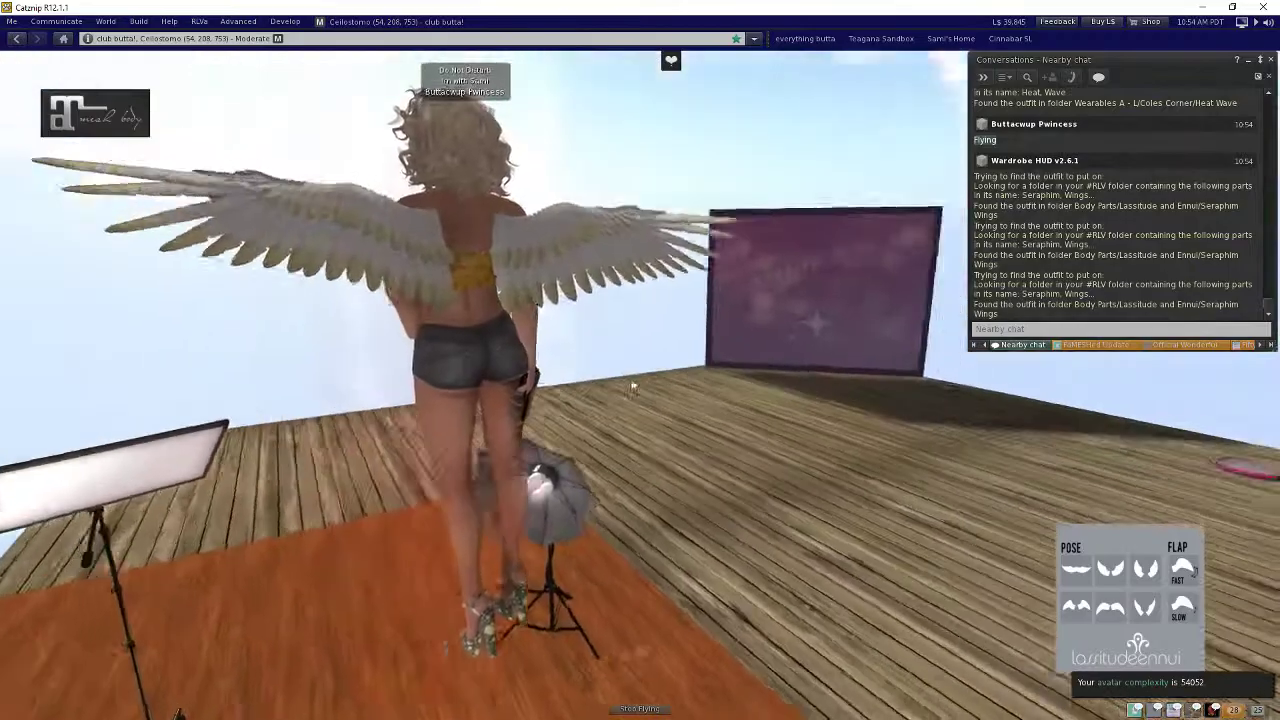
pyautogui.press('Right')
pyautogui.press('Up')
pyautogui.press('Right')
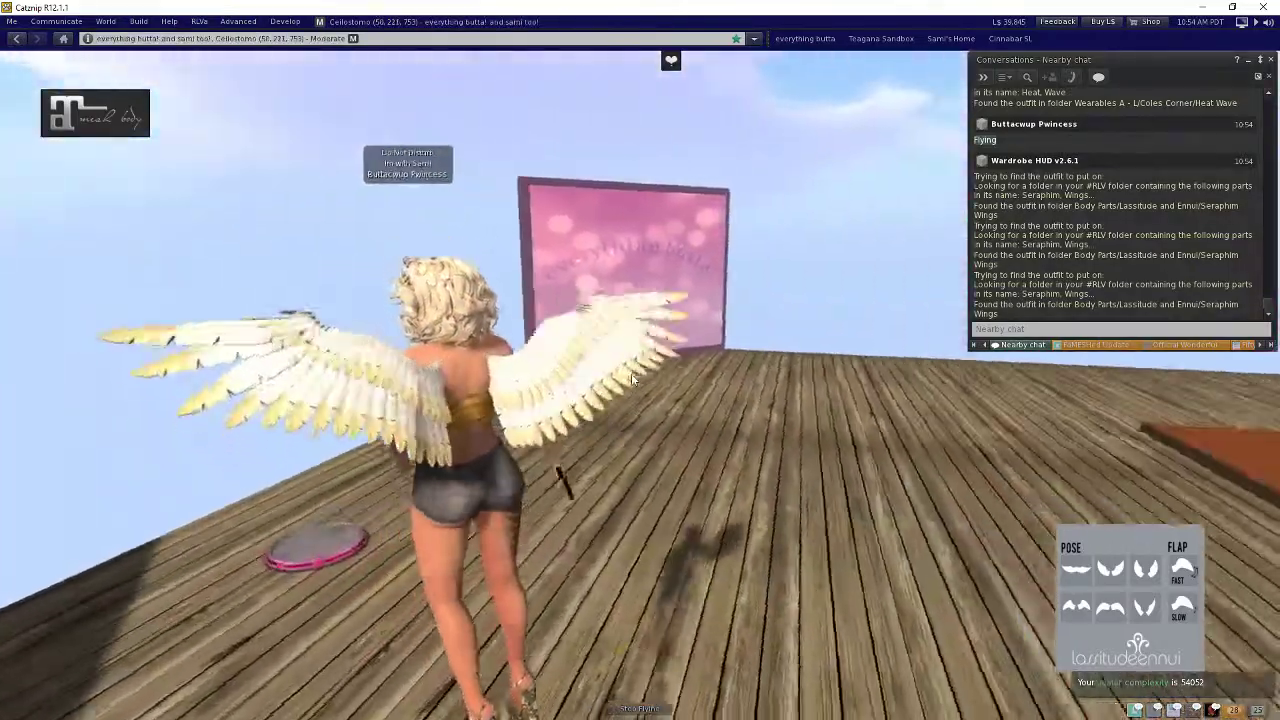
pyautogui.press('Right')
pyautogui.press('Up')
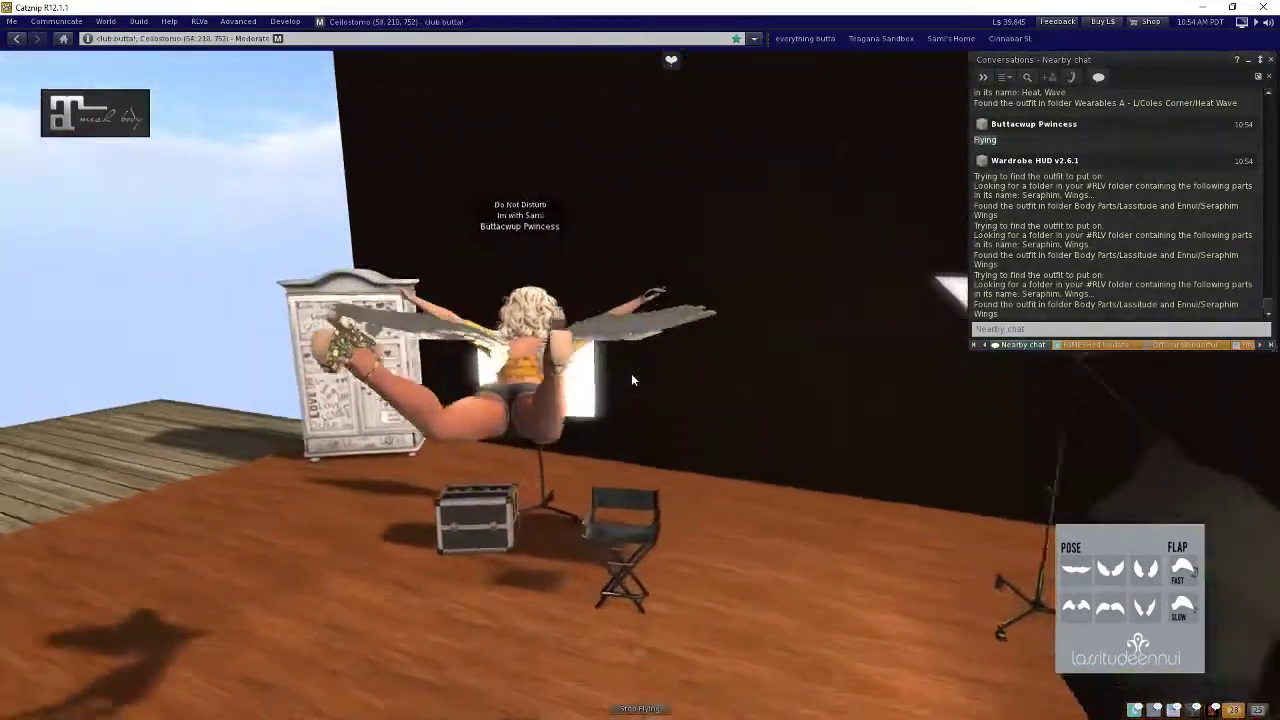
pyautogui.press('Left')
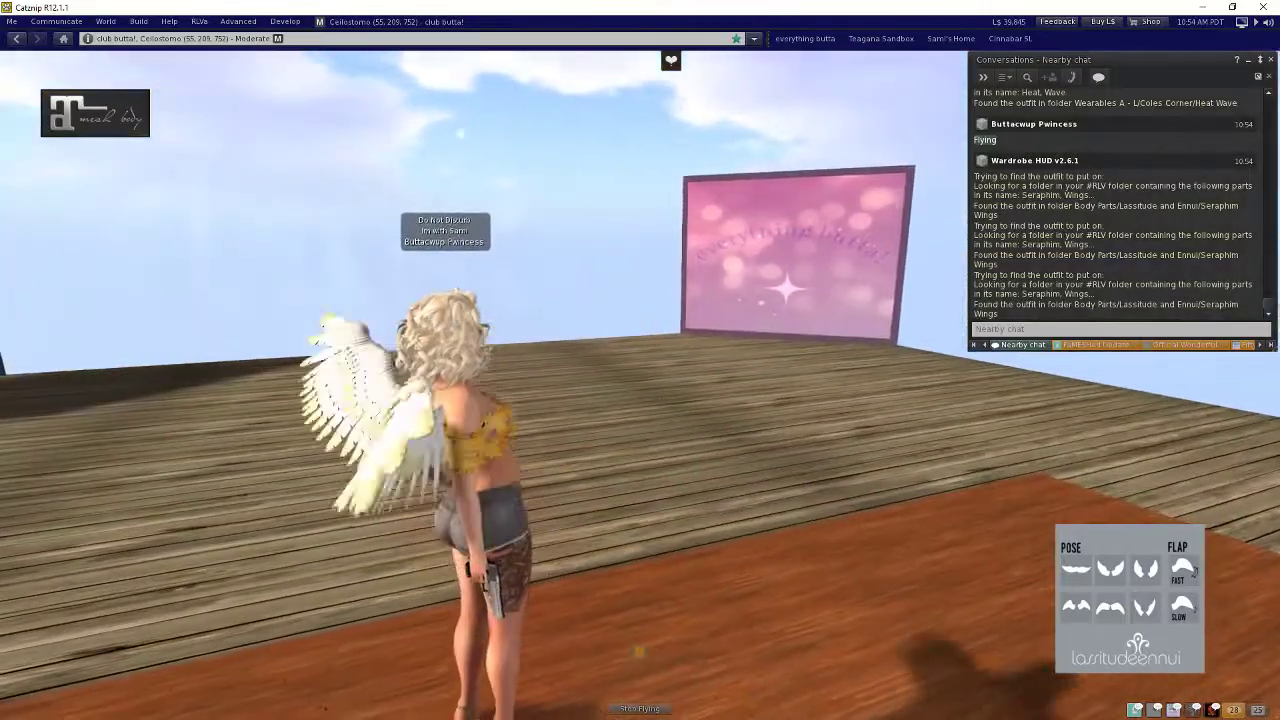
# Stop flying to trigger the landing rule and check from the front whether the Seraphim Wings are taken off.
pyautogui.click(634, 711)
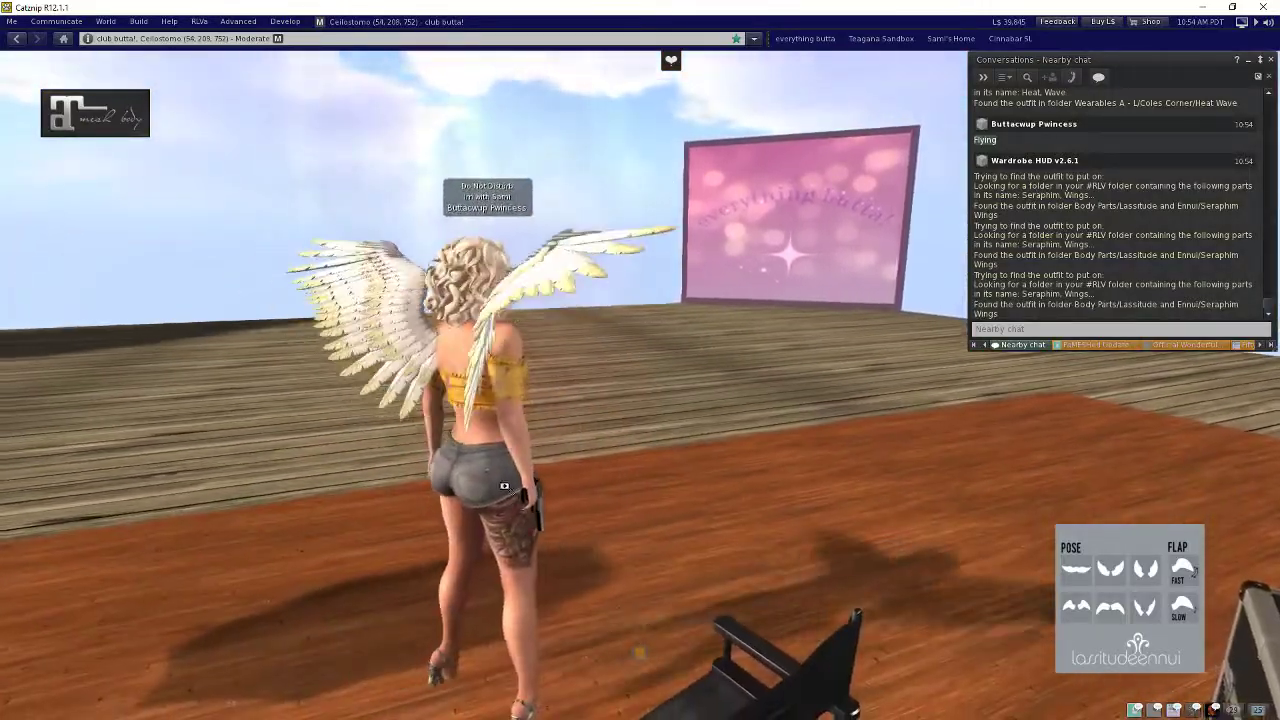
pyautogui.moveTo(486, 471); pyautogui.dragTo(868, 478)
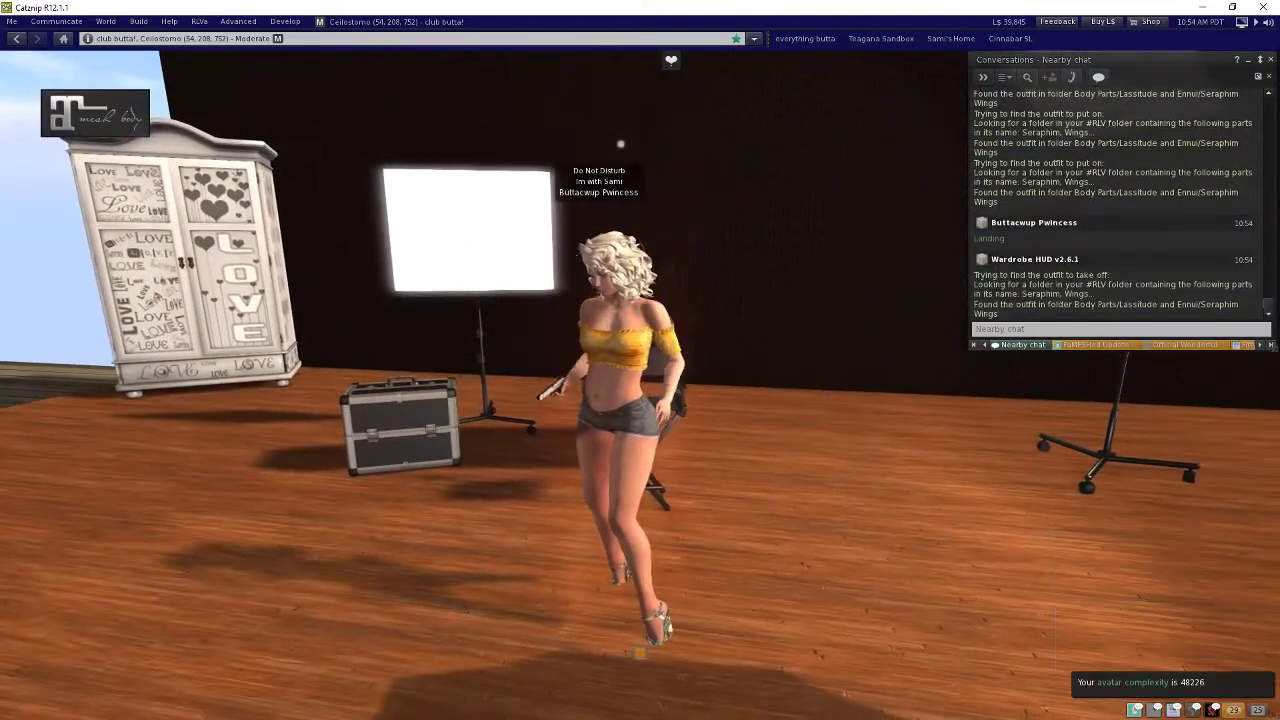
pyautogui.press('Right')
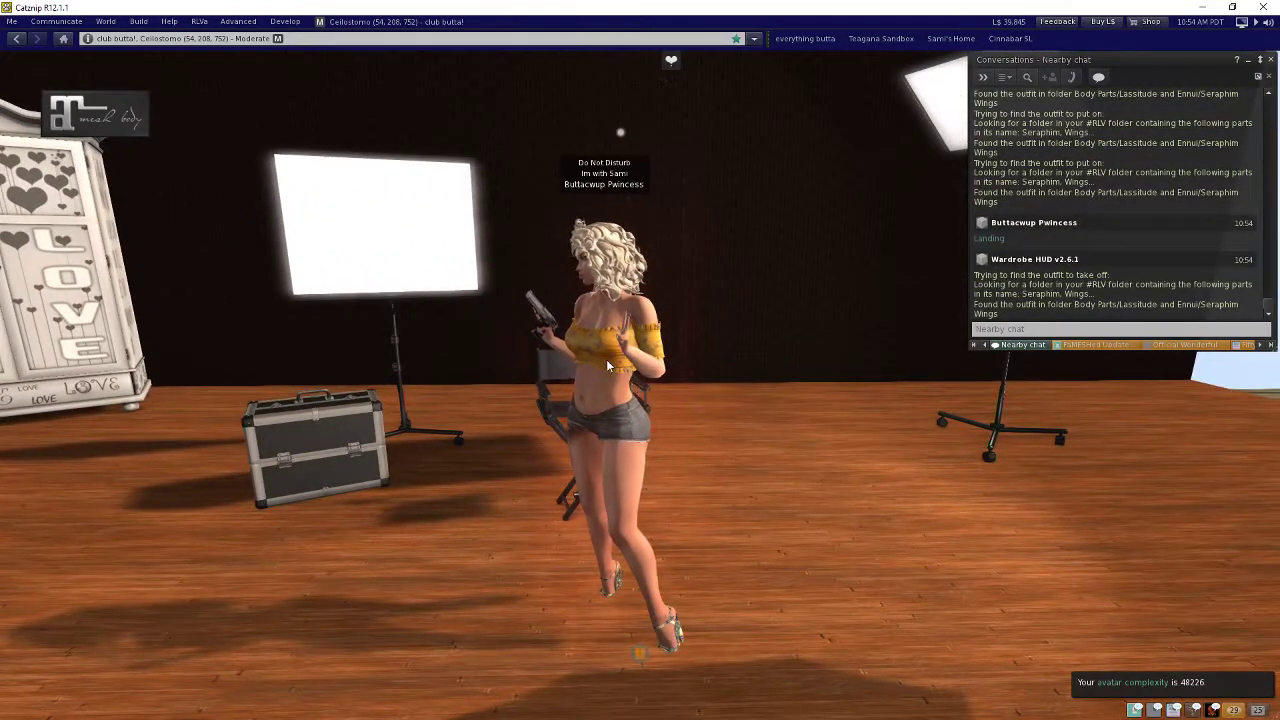
pyautogui.moveTo(606, 398); pyautogui.dragTo(576, 390)
pyautogui.press('Left')
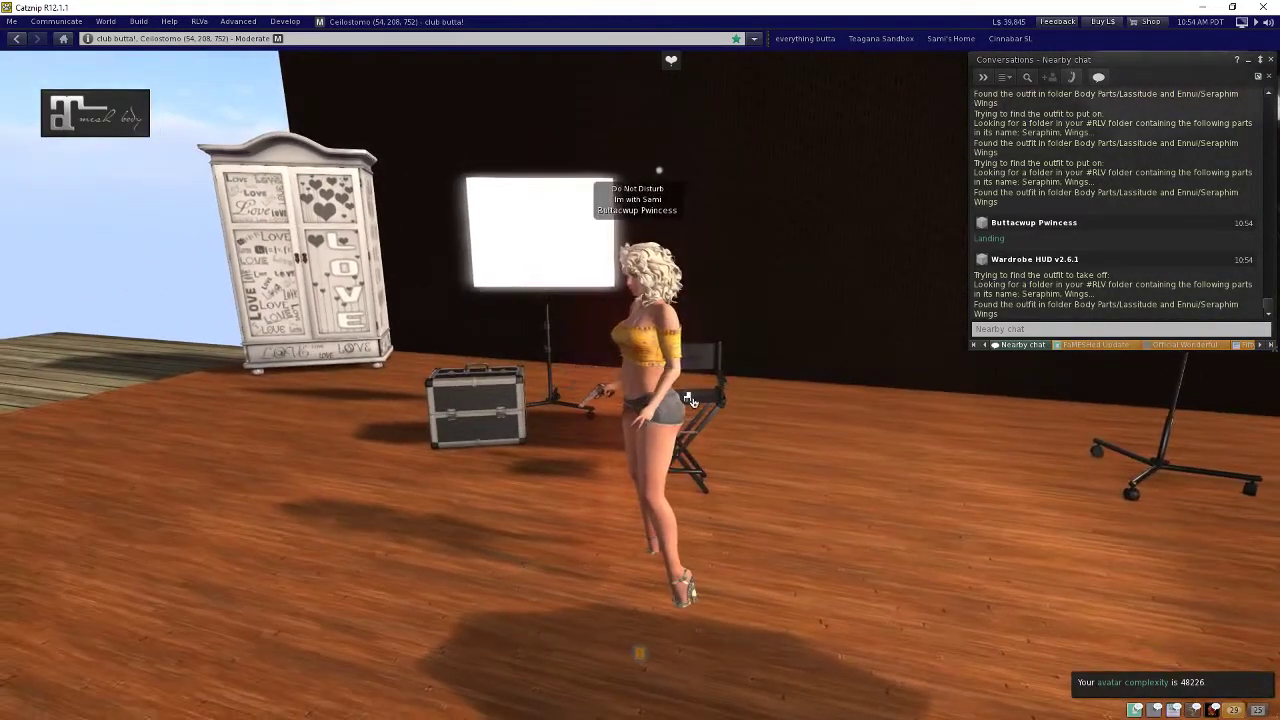
# Seat the avatar on the studio chair, frame it in a closer view and dismiss the chair's pose menu.
pyautogui.click(690, 400)
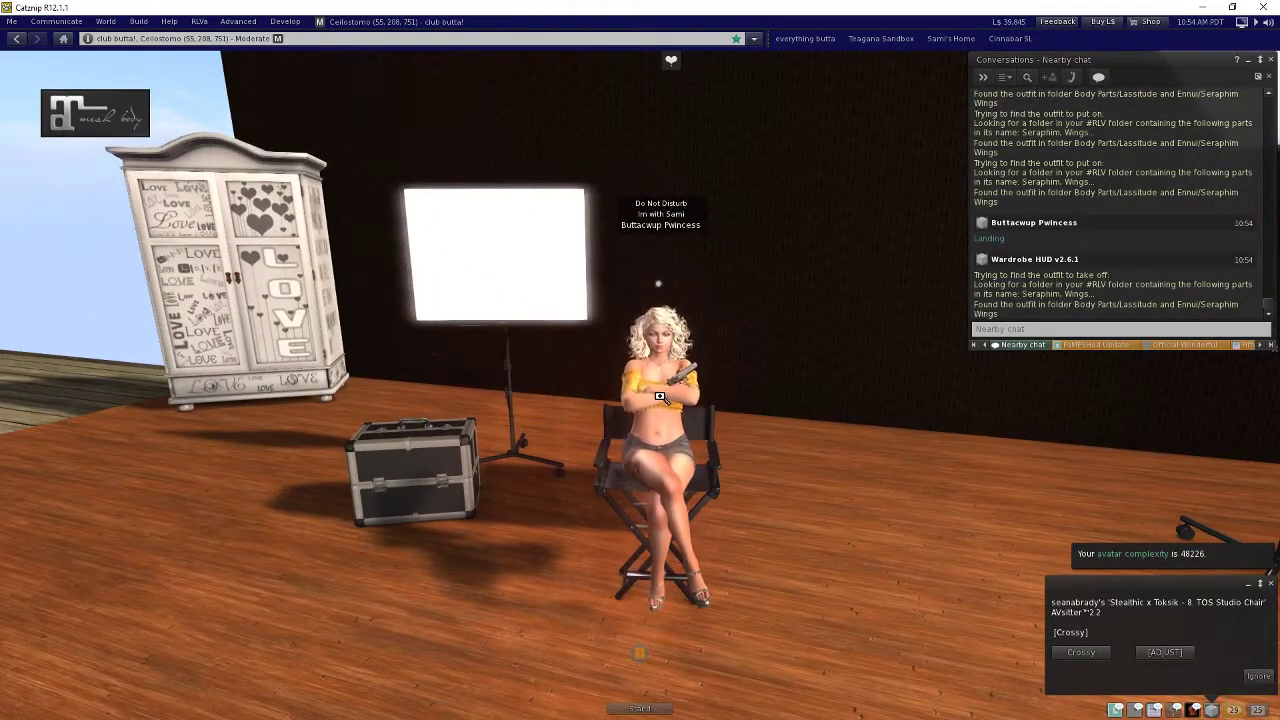
pyautogui.moveTo(658, 397); pyautogui.dragTo(690, 345)
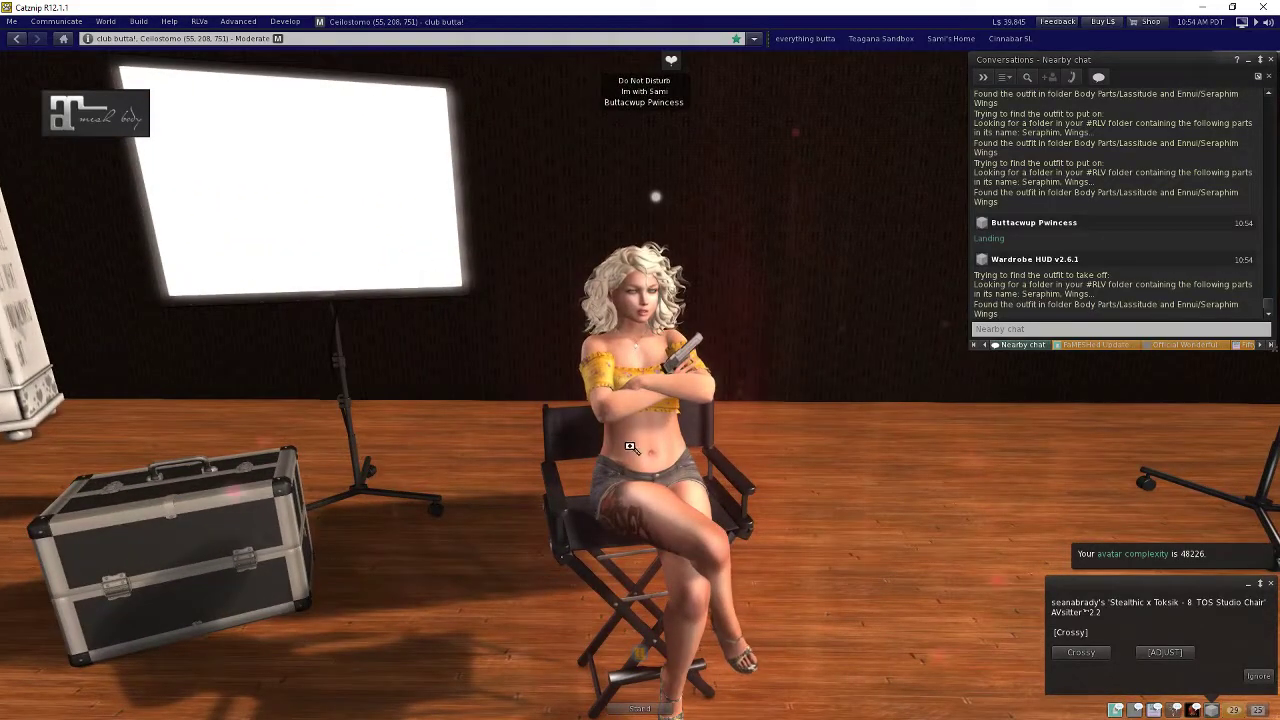
pyautogui.moveTo(630, 447); pyautogui.dragTo(636, 408)
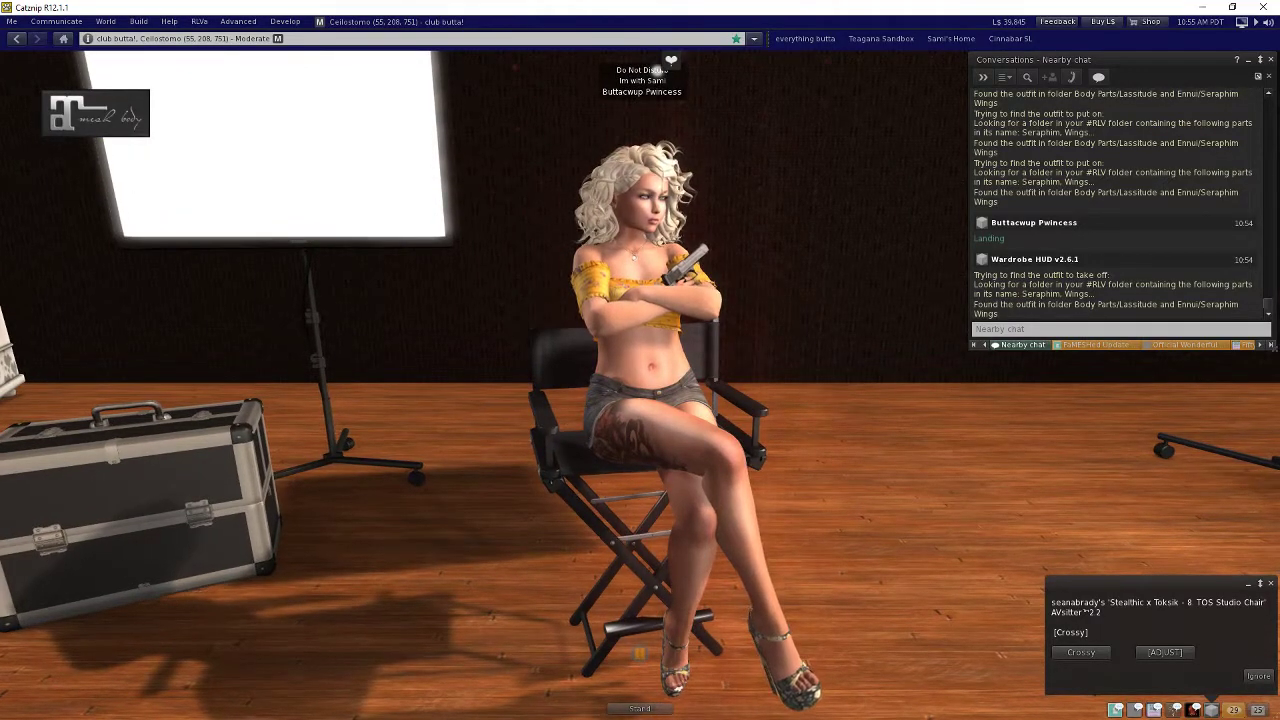
pyautogui.moveTo(640, 362)
pyautogui.mouseDown()
pyautogui.moveTo(618, 362)
pyautogui.moveTo(632, 360)
pyautogui.mouseUp()
pyautogui.moveTo(588, 497); pyautogui.dragTo(584, 499)
pyautogui.moveTo(640, 362); pyautogui.dragTo(652, 358)
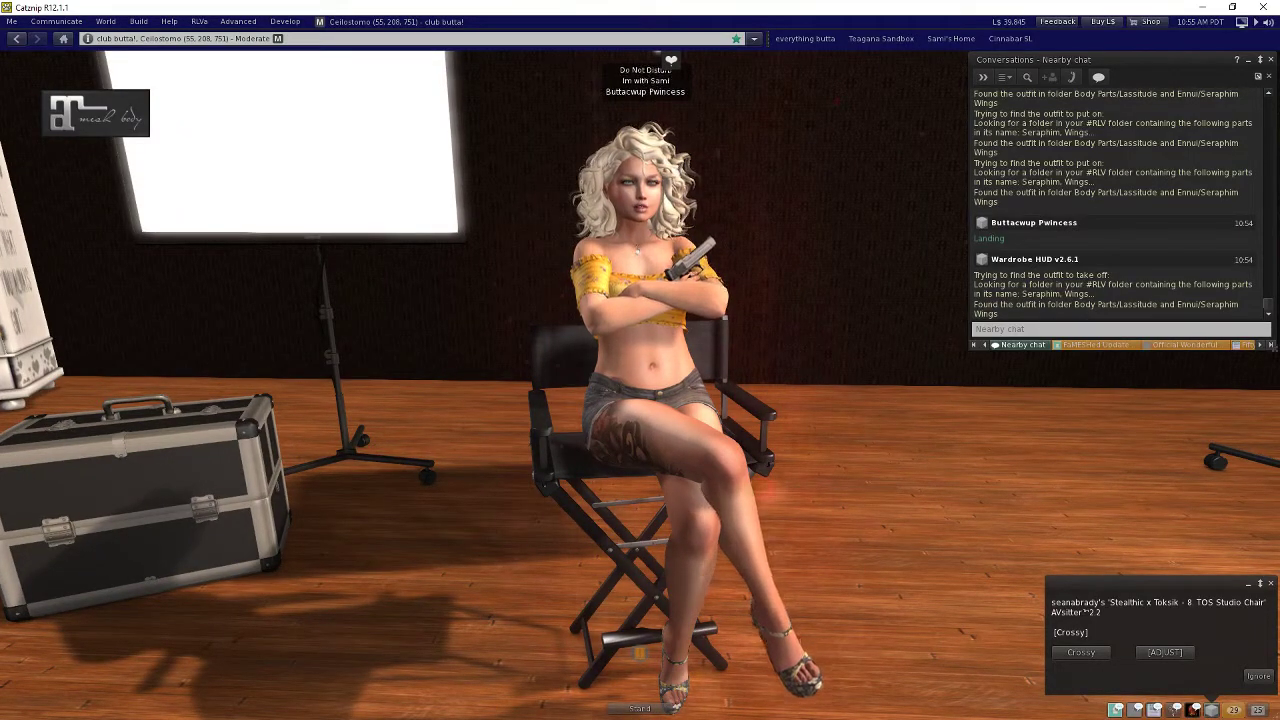
pyautogui.moveTo(722, 408); pyautogui.dragTo(714, 408)
pyautogui.click(1257, 677)
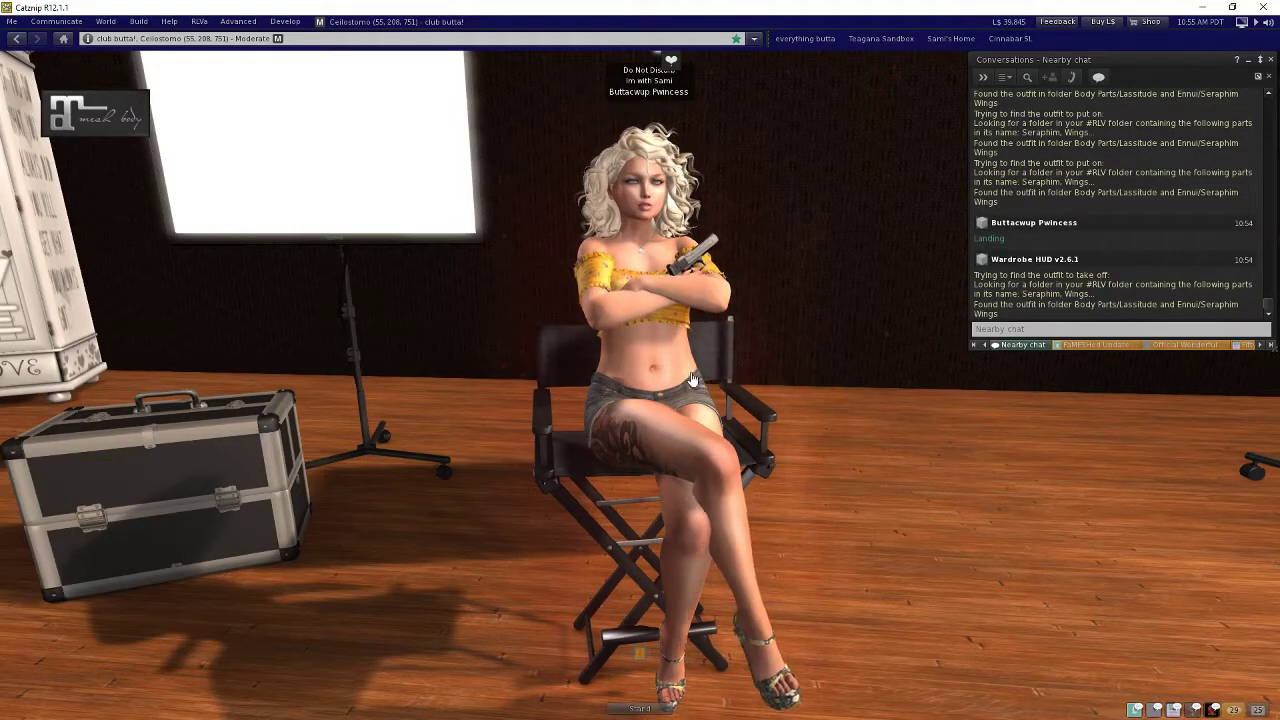
pyautogui.moveTo(676, 332)
pyautogui.mouseDown()
pyautogui.moveTo(690, 332)
pyautogui.moveTo(690, 352)
pyautogui.mouseUp()
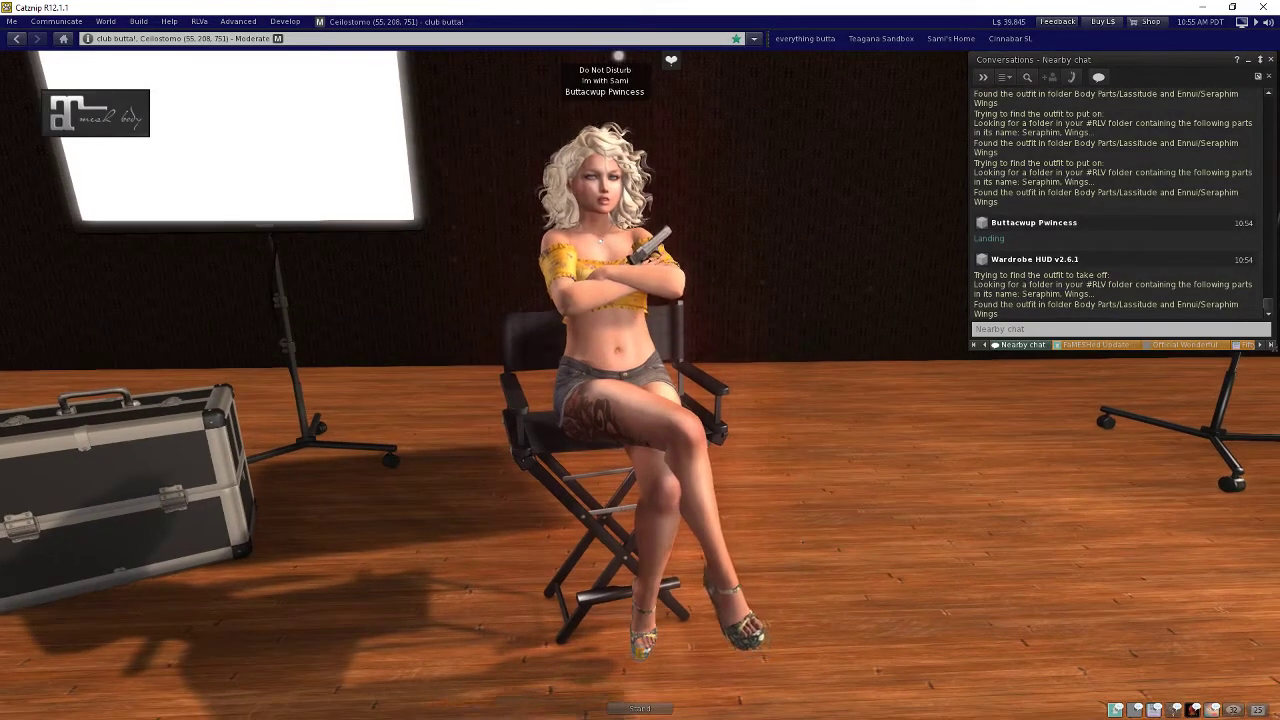
pyautogui.moveTo(641, 387)
pyautogui.mouseDown()
pyautogui.moveTo(660, 387)
pyautogui.moveTo(641, 387)
pyautogui.mouseUp()
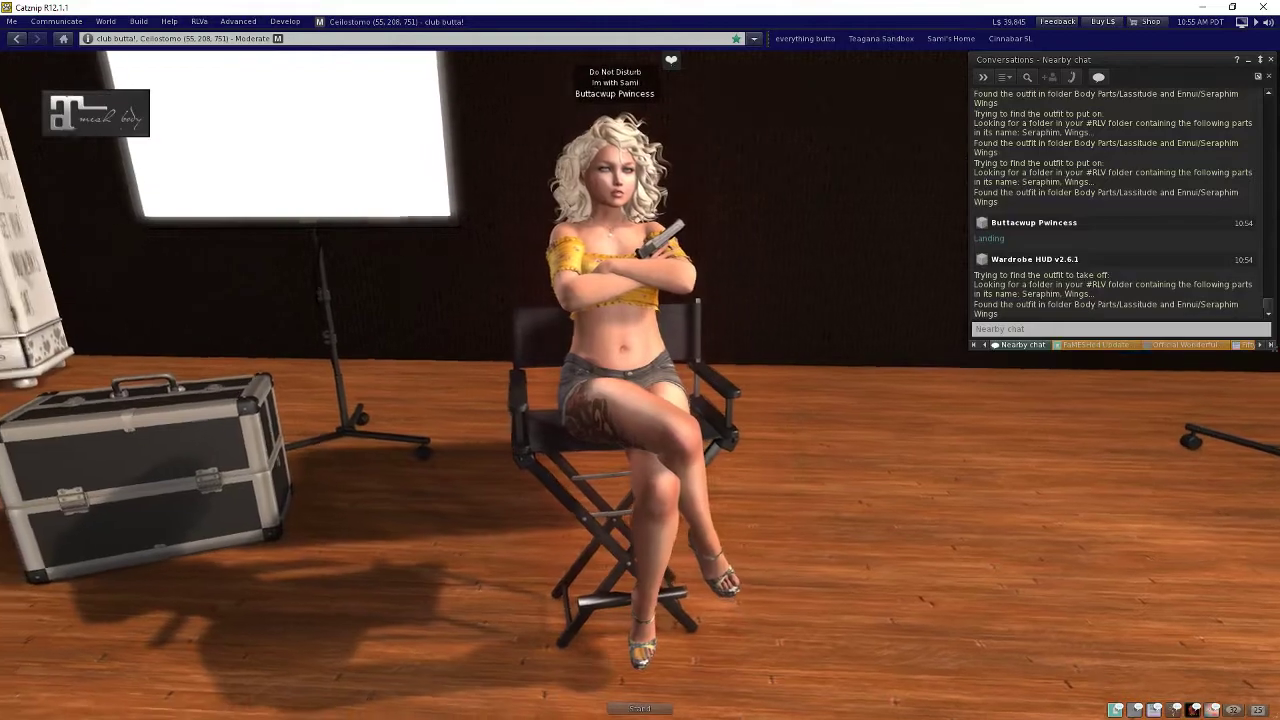